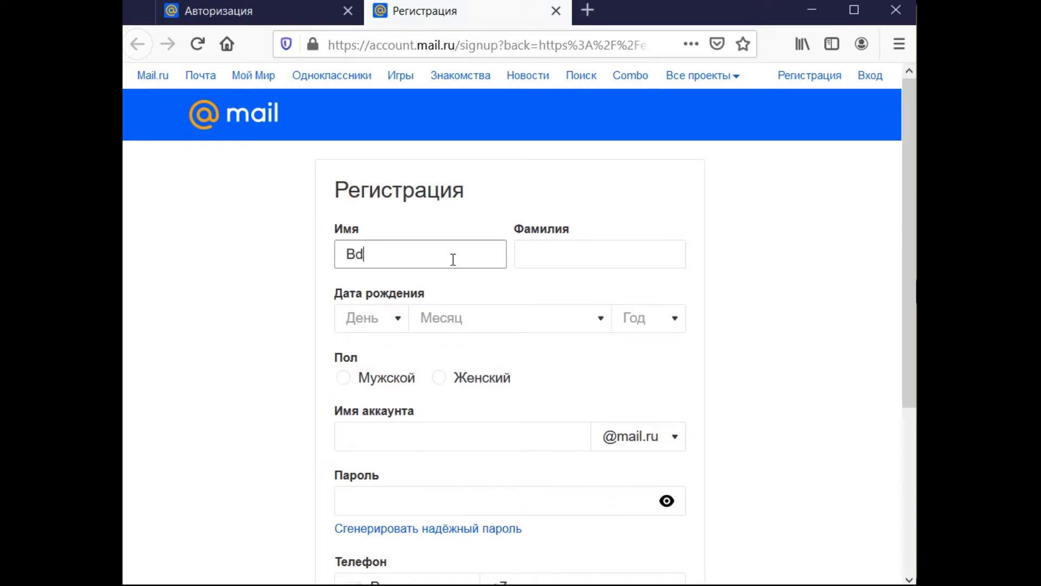
- Correct the first name and move on to the surname field
{"action": "key", "text": "BackSpace"}
{"action": "key", "text": "BackSpace"}
{"action": "key", "text": "BackSpace"}
{"action": "type", "text": "Иван"}
{"action": "left_click", "coordinate": [586, 248]}
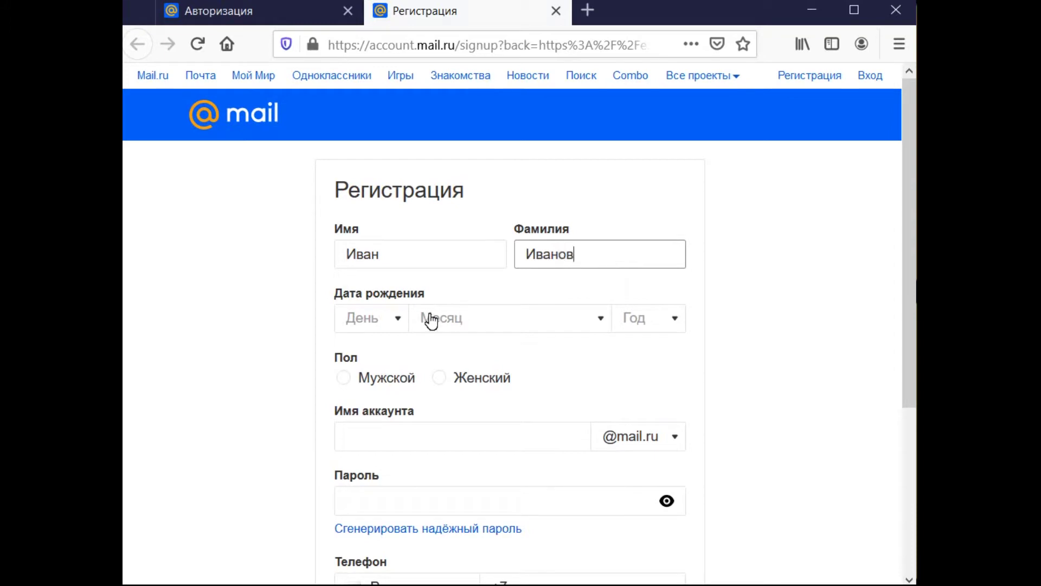
- Set the birth date to 1 Январь 1990 and the gender to Мужской
{"action": "left_click", "coordinate": [398, 320]}
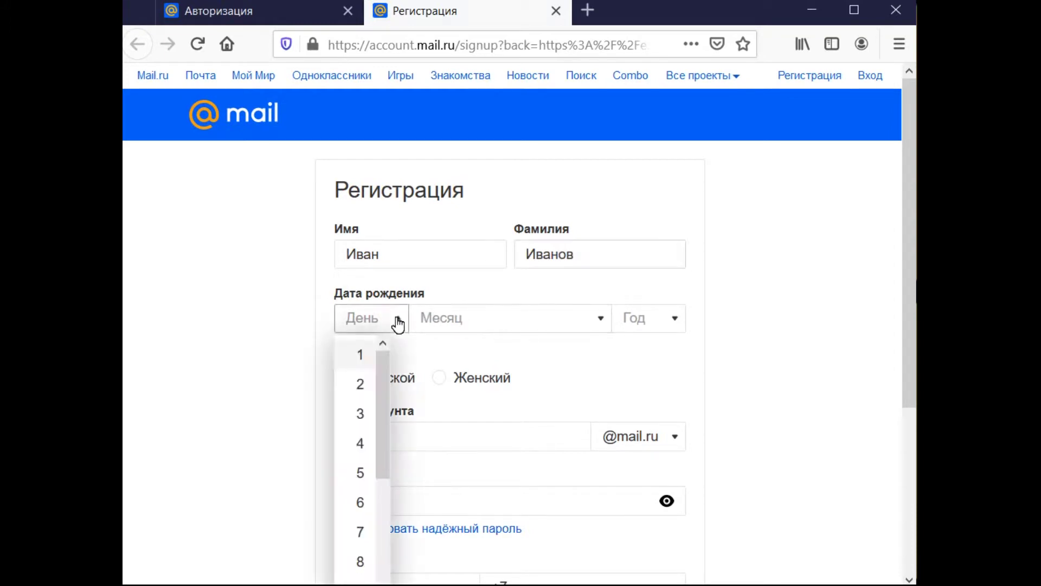
{"action": "left_click", "coordinate": [362, 357]}
{"action": "left_click", "coordinate": [478, 325]}
{"action": "left_click", "coordinate": [471, 359]}
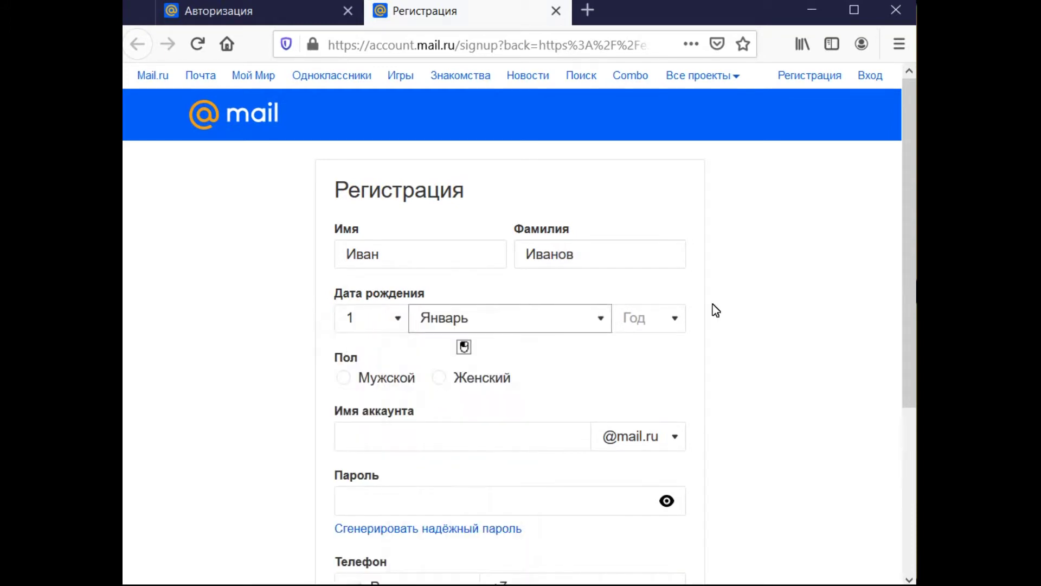
{"action": "left_click", "coordinate": [674, 319]}
{"action": "scroll", "coordinate": [679, 363], "scroll_direction": "down", "scroll_amount": 1}
{"action": "left_click_drag", "start_coordinate": [680, 372], "coordinate": [702, 446]}
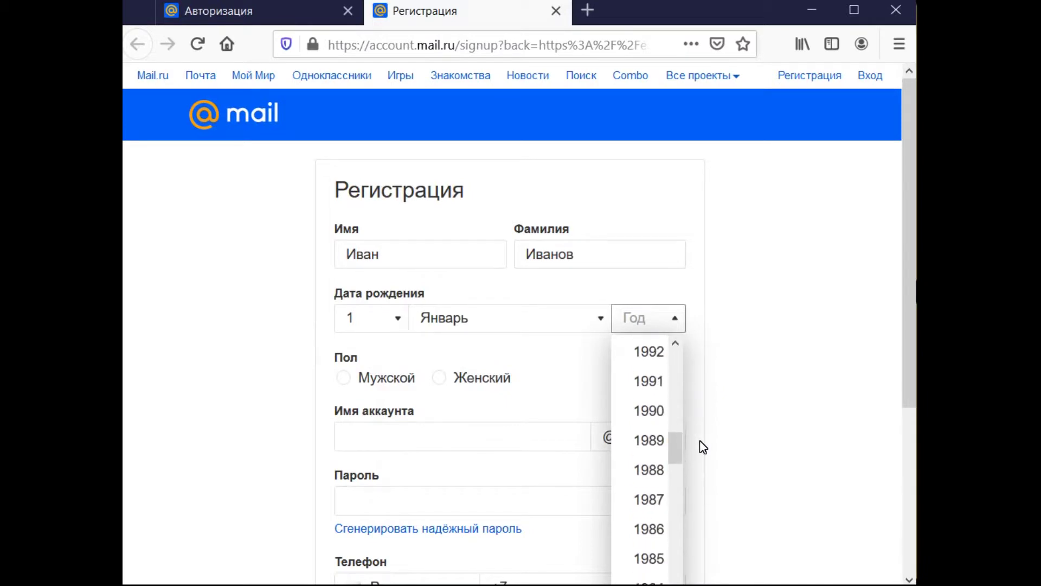
{"action": "left_click", "coordinate": [663, 412]}
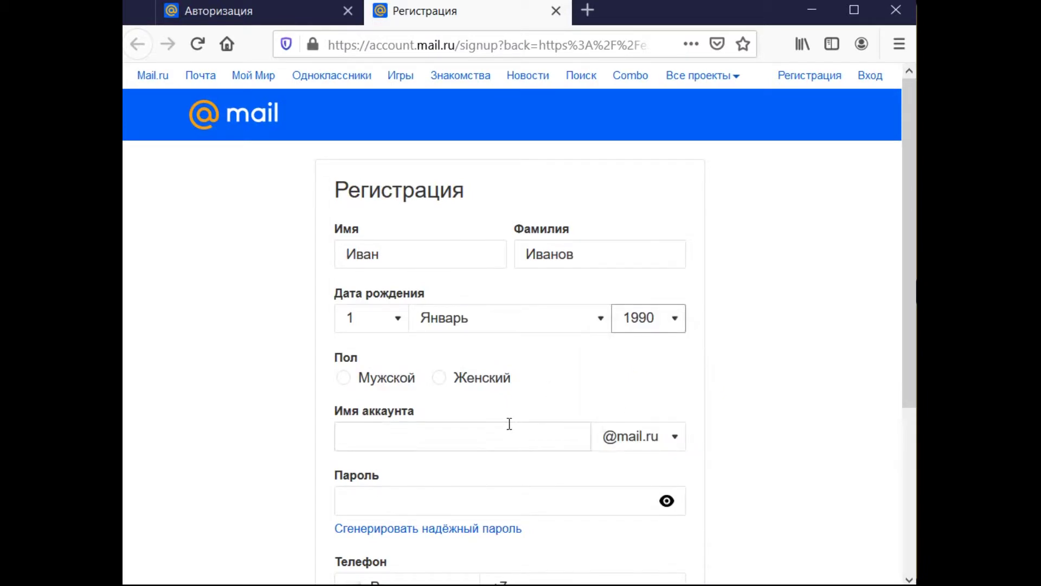
{"action": "left_click", "coordinate": [361, 379]}
- Replace the rejected Cyrillic and too-short account names with a longer Latin account name
{"action": "left_click", "coordinate": [407, 436]}
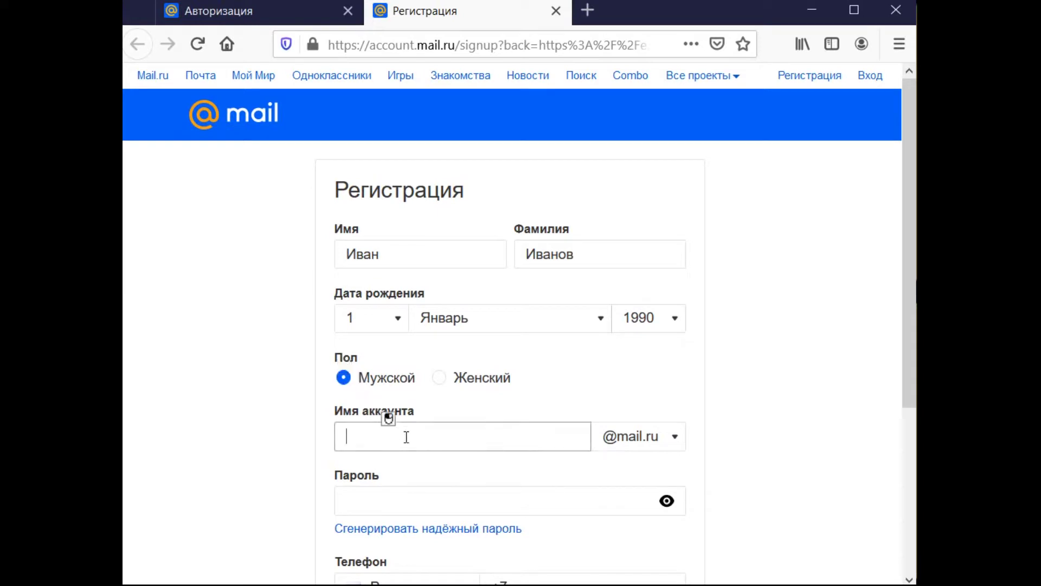
{"action": "type", "text": "шмфт"}
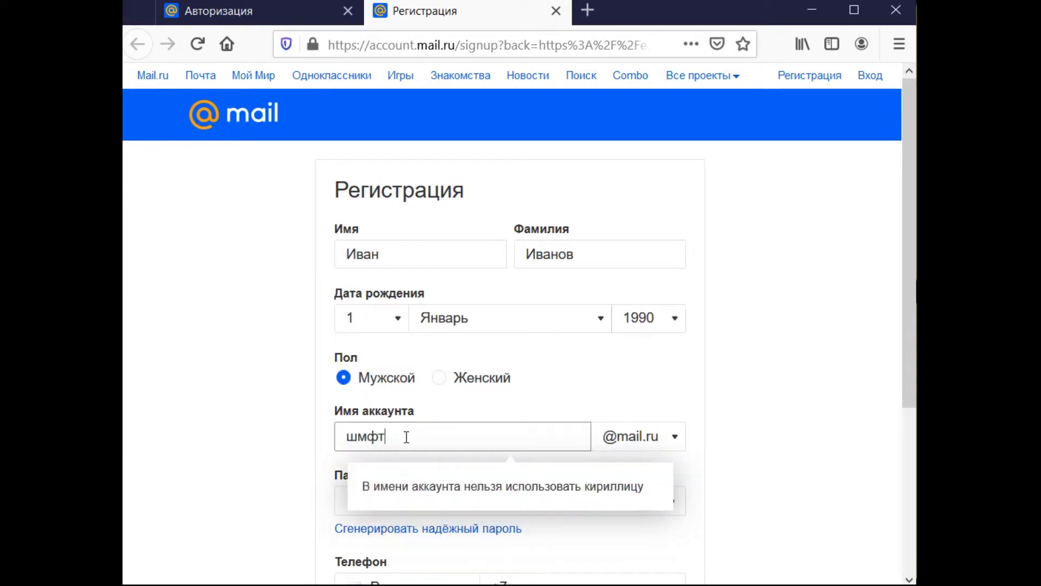
{"action": "key", "text": "BackSpace"}
{"action": "key", "text": "BackSpace"}
{"action": "key", "text": "BackSpace"}
{"action": "key", "text": "BackSpace"}
{"action": "key", "text": "BackSpace"}
{"action": "key", "text": "BackSpace"}
{"action": "key", "text": "BackSpace"}
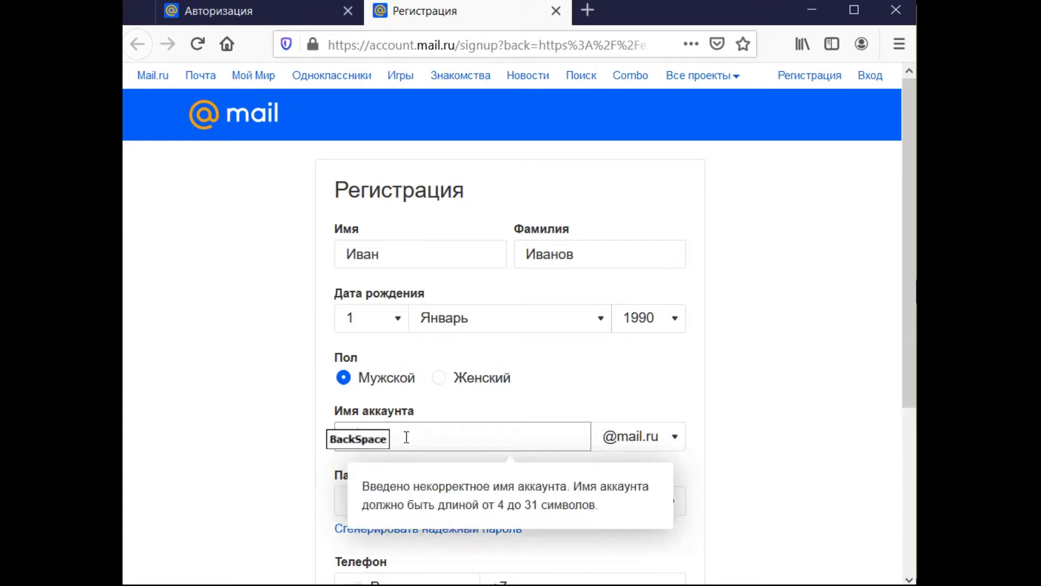
{"action": "type", "text": "ivab"}
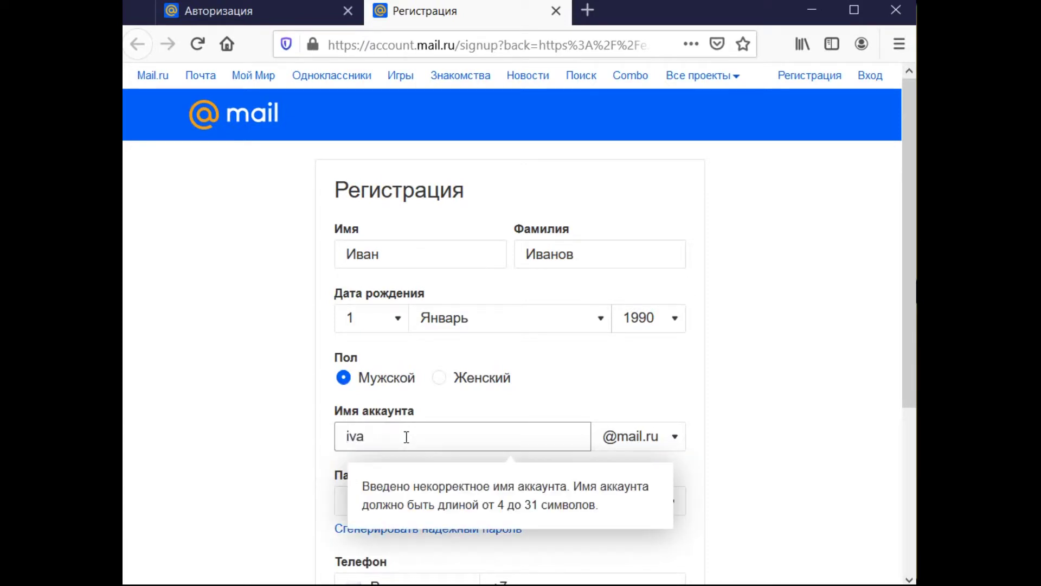
{"action": "key", "text": "BackSpace"}
{"action": "key", "text": "BackSpace"}
{"action": "key", "text": "BackSpace"}
{"action": "key", "text": "BackSpace"}
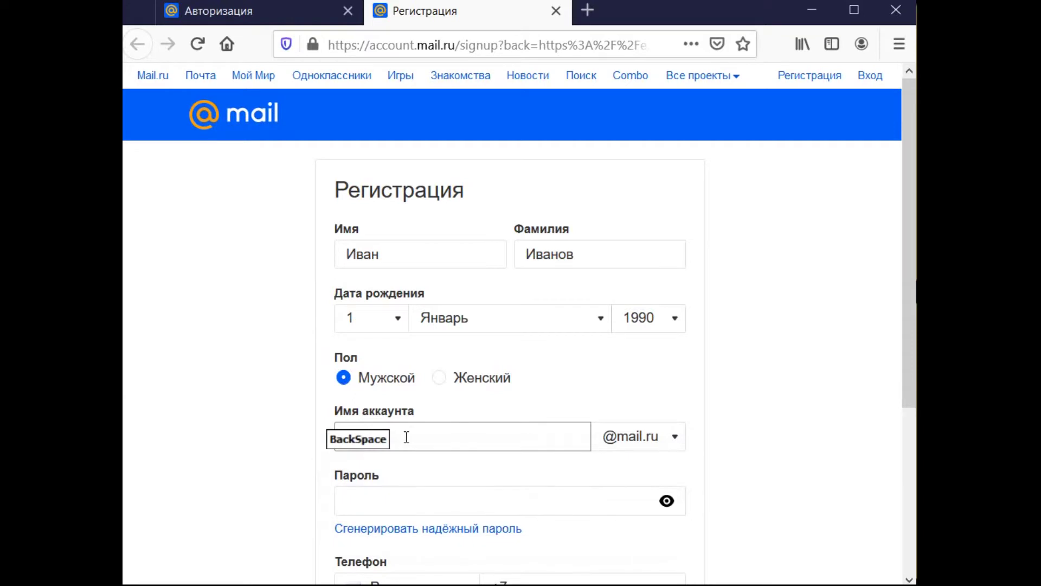
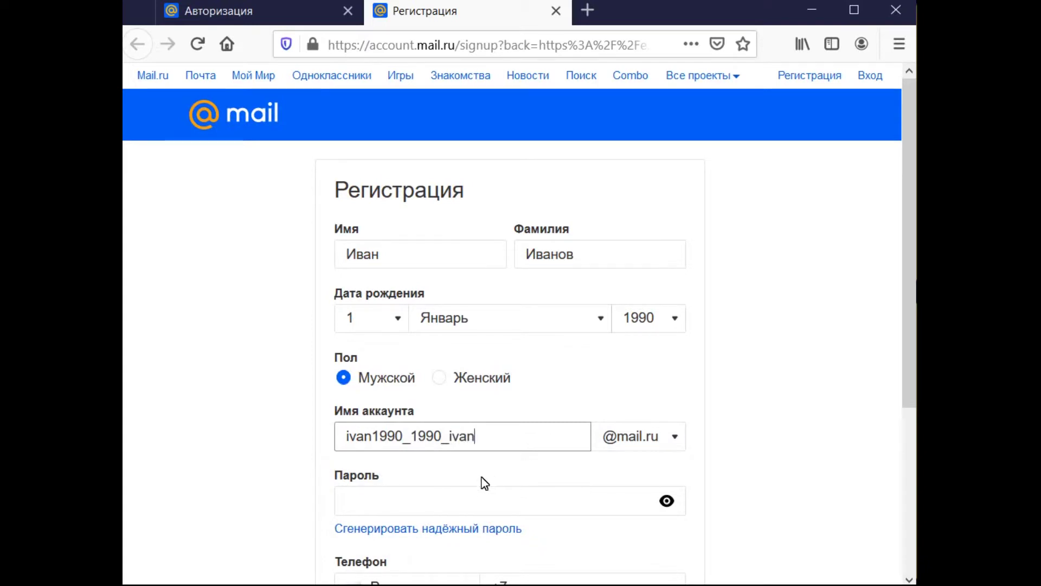
- Enter a short numeric password and leave the field so it gets checked
{"action": "left_click", "coordinate": [484, 499]}
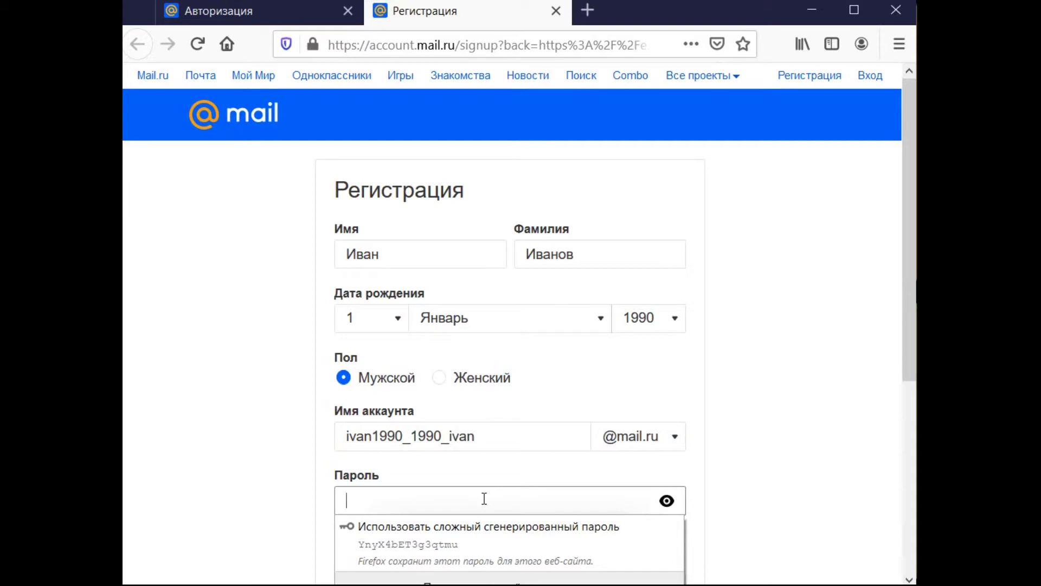
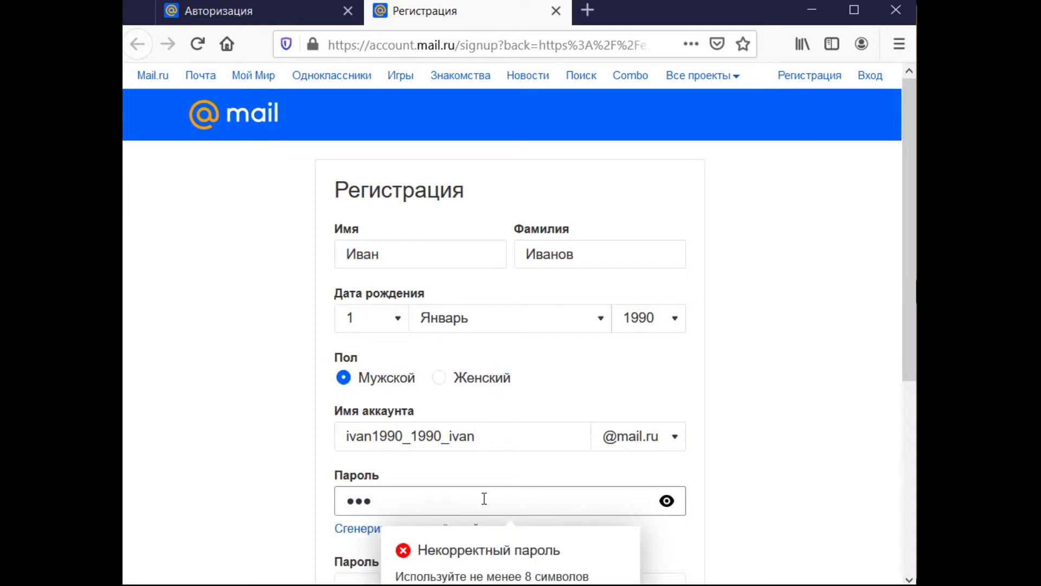
{"action": "key", "text": "BackSpace"}
{"action": "key", "text": "BackSpace"}
{"action": "key", "text": "BackSpace"}
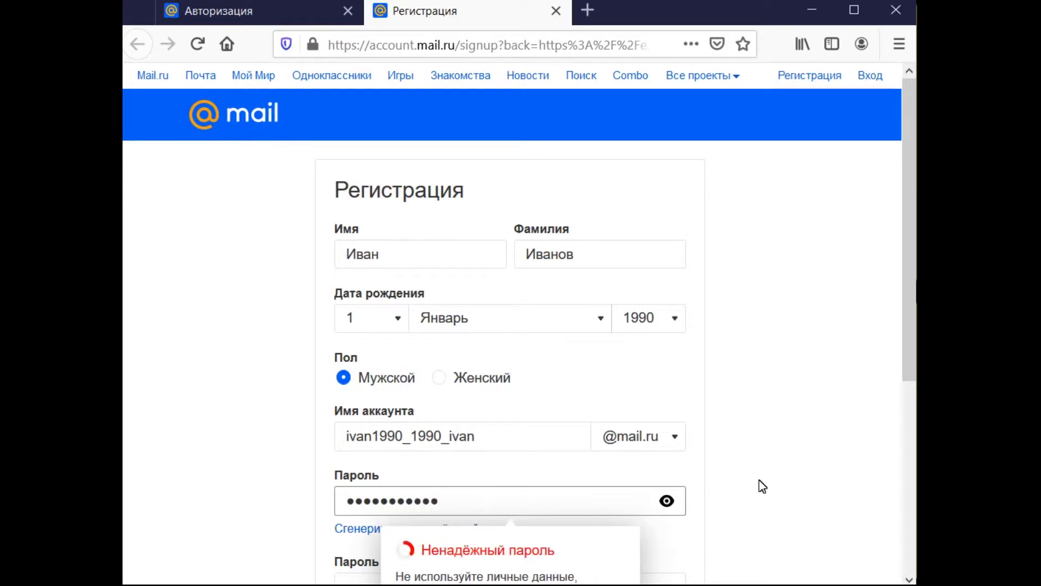
{"action": "left_click", "coordinate": [814, 393]}
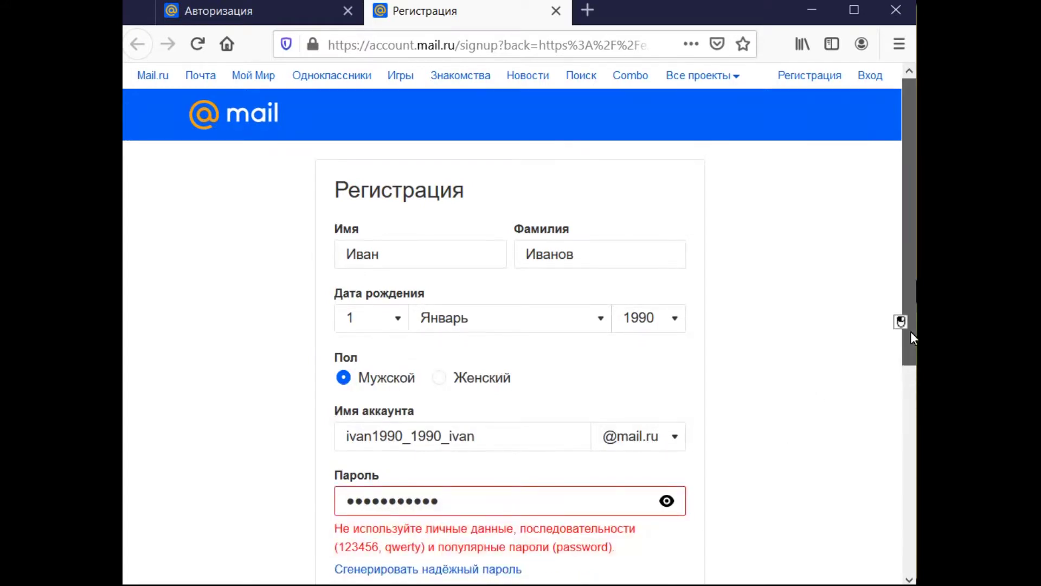
{"action": "left_click_drag", "start_coordinate": [910, 330], "coordinate": [910, 401]}
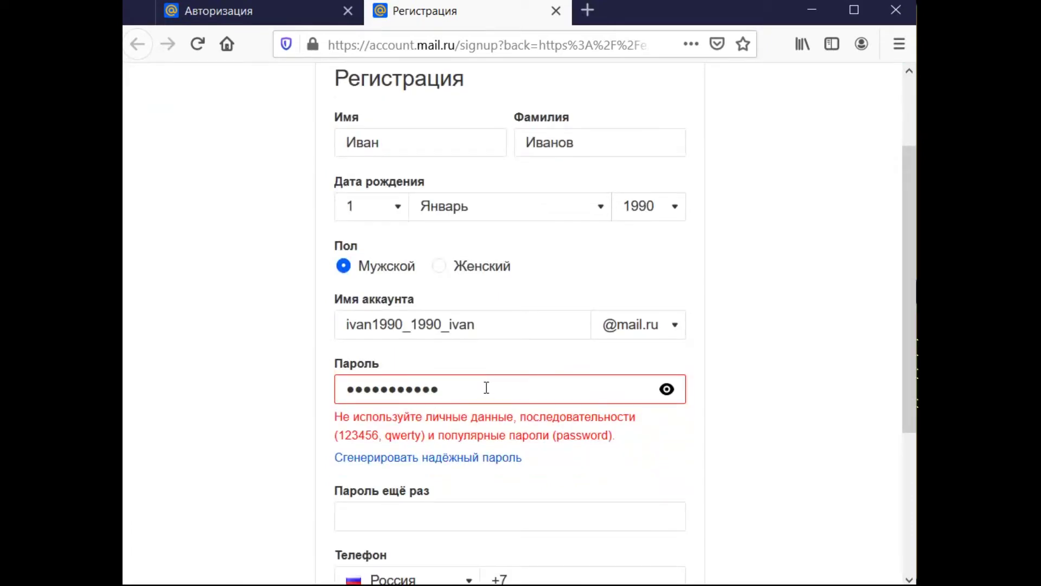
- Generate a strong password, copy it, and submit the registration form
{"action": "left_click", "coordinate": [483, 459]}
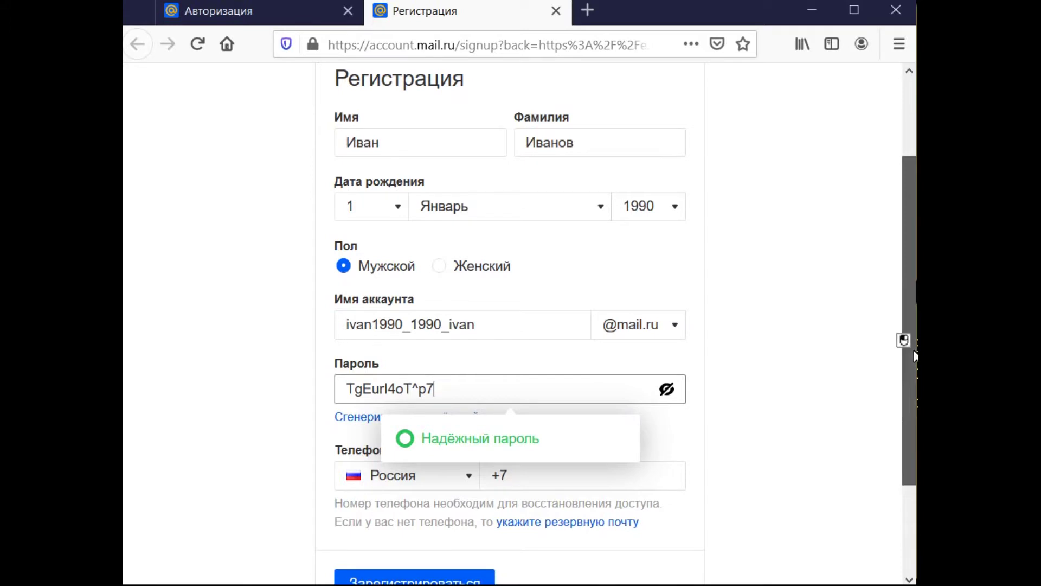
{"action": "left_click_drag", "start_coordinate": [910, 343], "coordinate": [910, 392]}
{"action": "left_click_drag", "start_coordinate": [450, 310], "coordinate": [290, 309]}
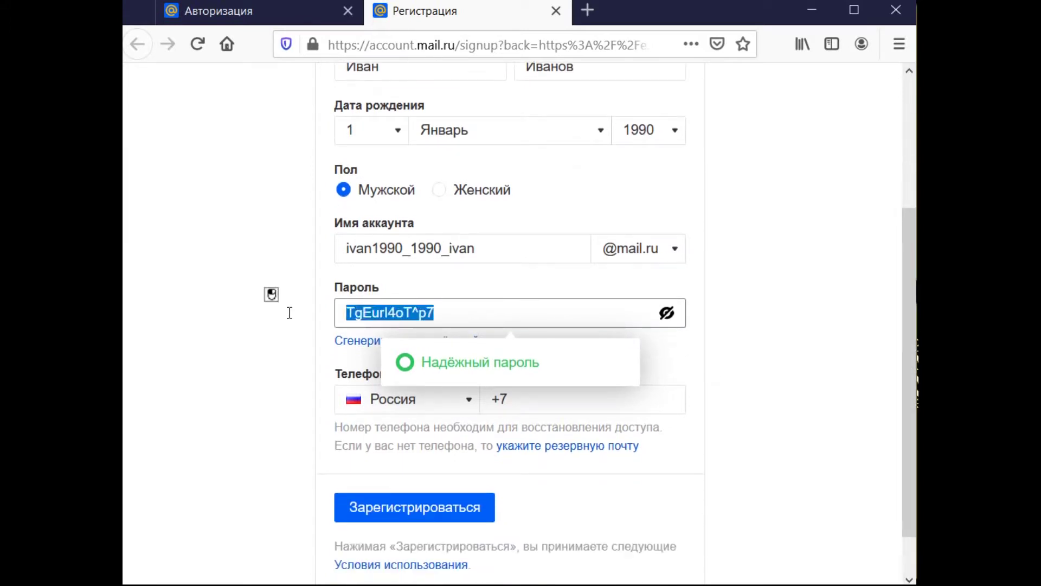
{"action": "key", "text": "ctrl+c"}
{"action": "left_click", "coordinate": [441, 501]}
- Enter the captcha code from the picture and submit it to reach the inbox
{"action": "left_click", "coordinate": [474, 269]}
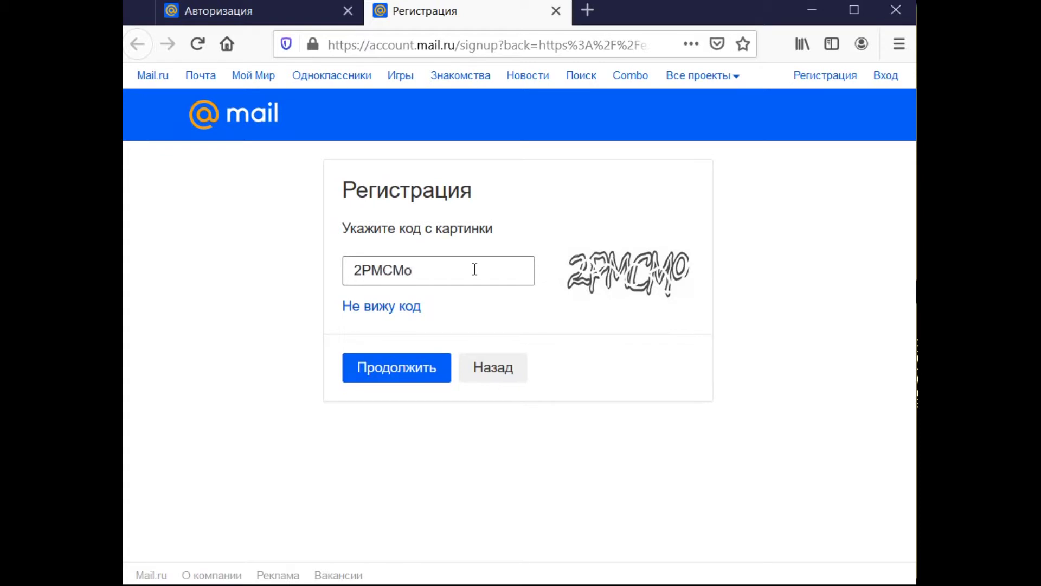
{"action": "key", "text": "Return"}
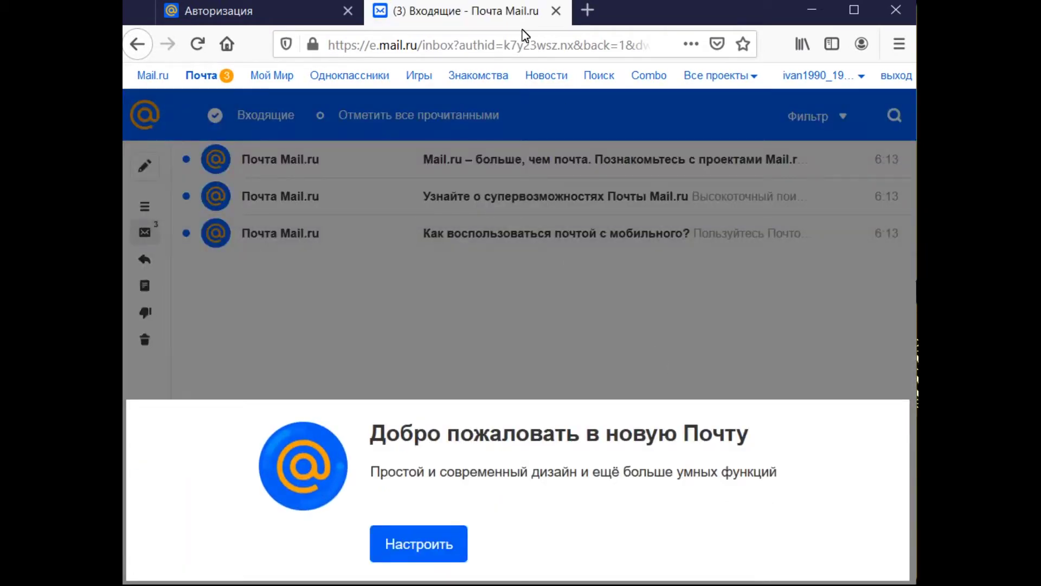
- Go to cloud.mail.ru from the address bar and close the Авторизация tab
{"action": "left_click", "coordinate": [515, 47]}
{"action": "type", "text": "cloud.mail.ru/"}
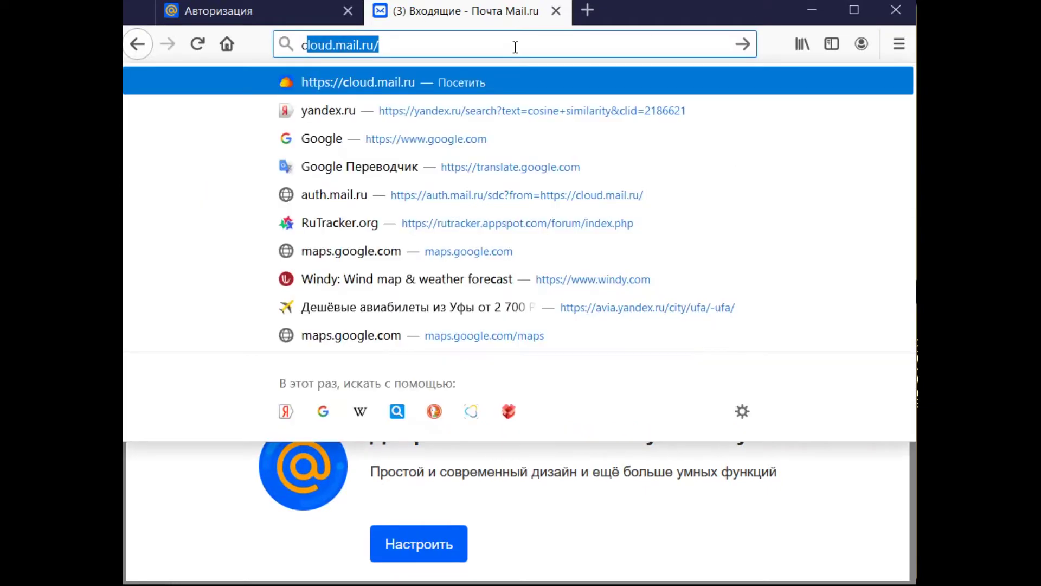
{"action": "key", "text": "Right"}
{"action": "key", "text": "Return"}
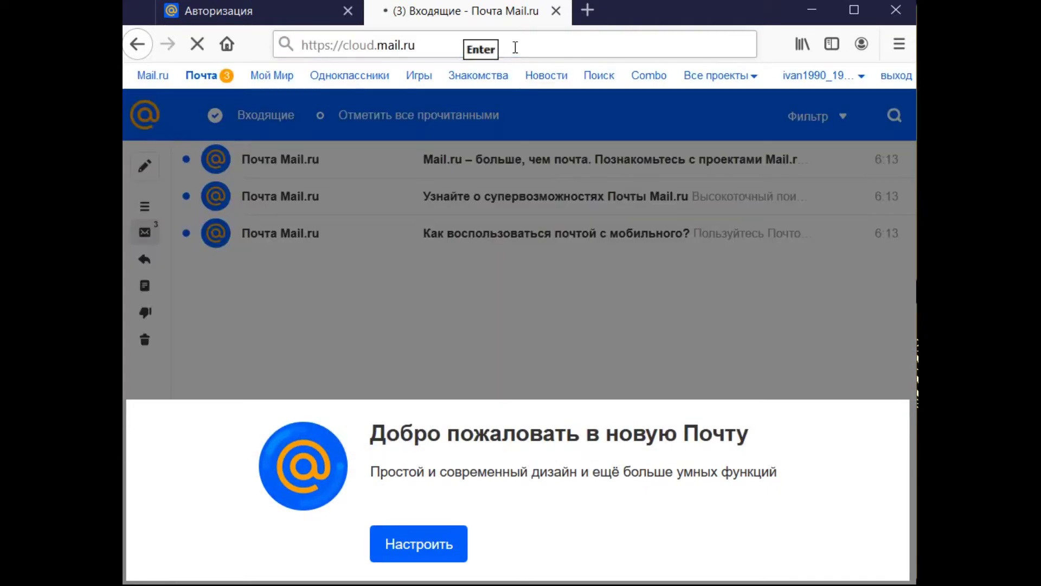
{"action": "left_click", "coordinate": [348, 17]}
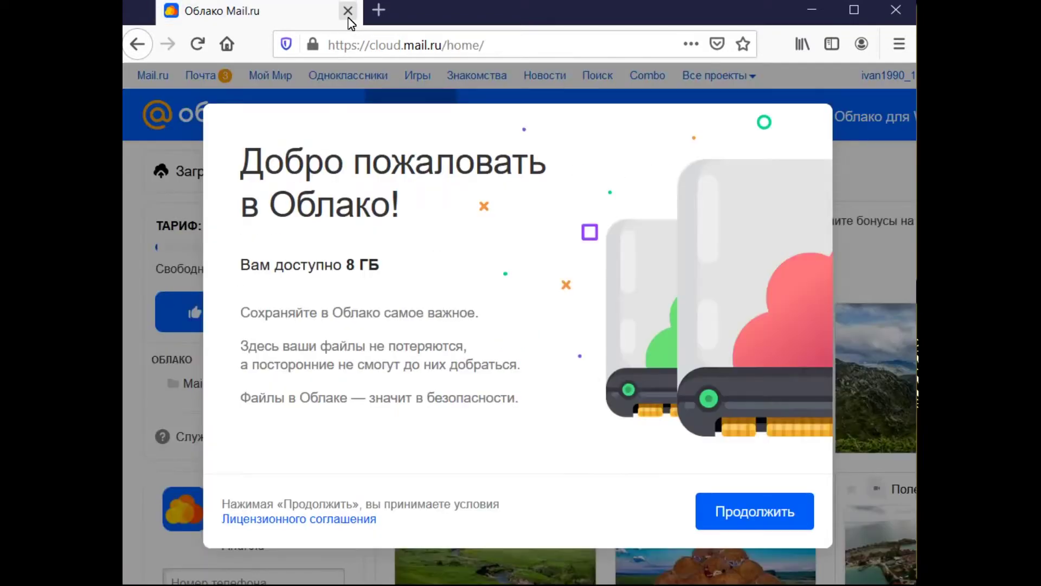
- Step through and dismiss the Облако welcome tour
{"action": "left_click", "coordinate": [767, 515]}
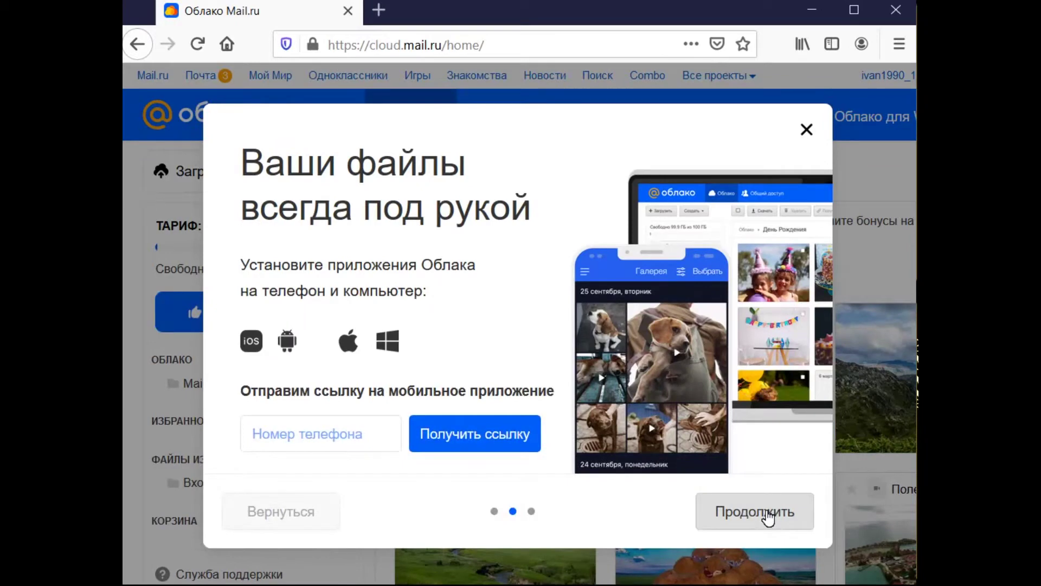
{"action": "left_click", "coordinate": [768, 515]}
{"action": "left_click", "coordinate": [768, 515]}
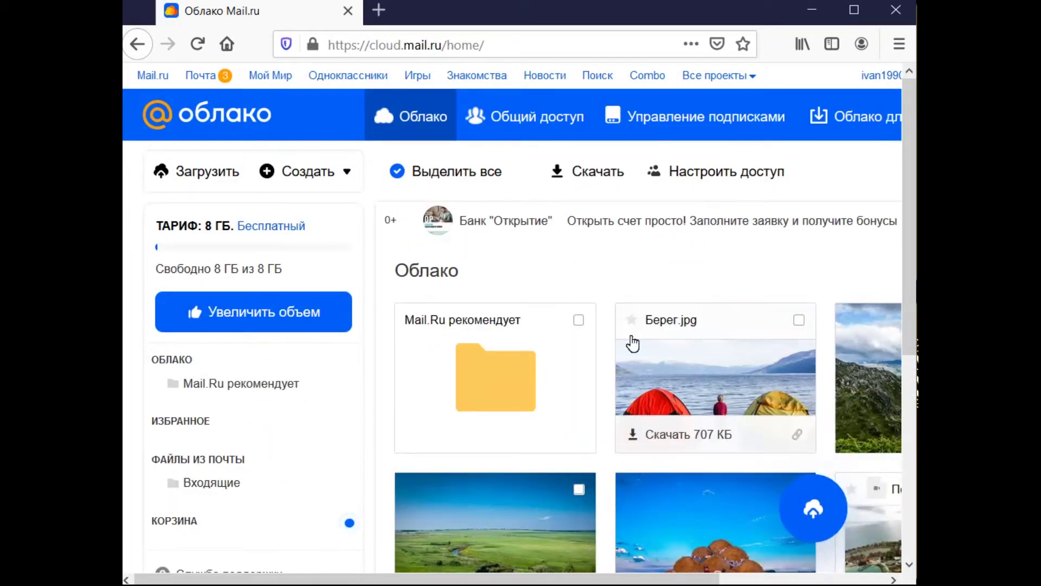
- Tick the Mail.Ru рекомендует folder, Берег.jpg and another photo, and scroll the grid sideways
{"action": "left_click", "coordinate": [578, 320]}
{"action": "left_click", "coordinate": [579, 489]}
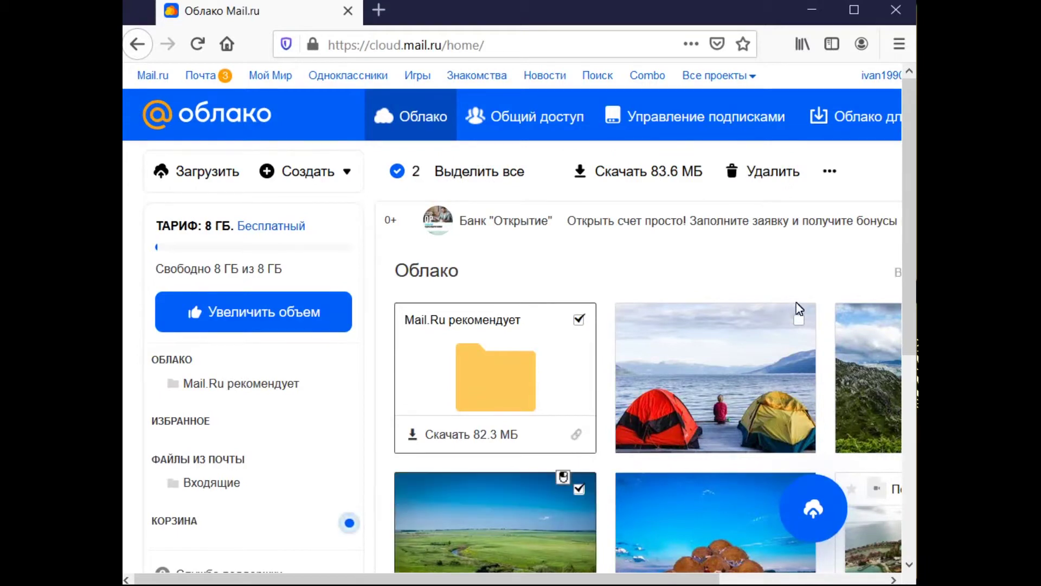
{"action": "left_click", "coordinate": [799, 319]}
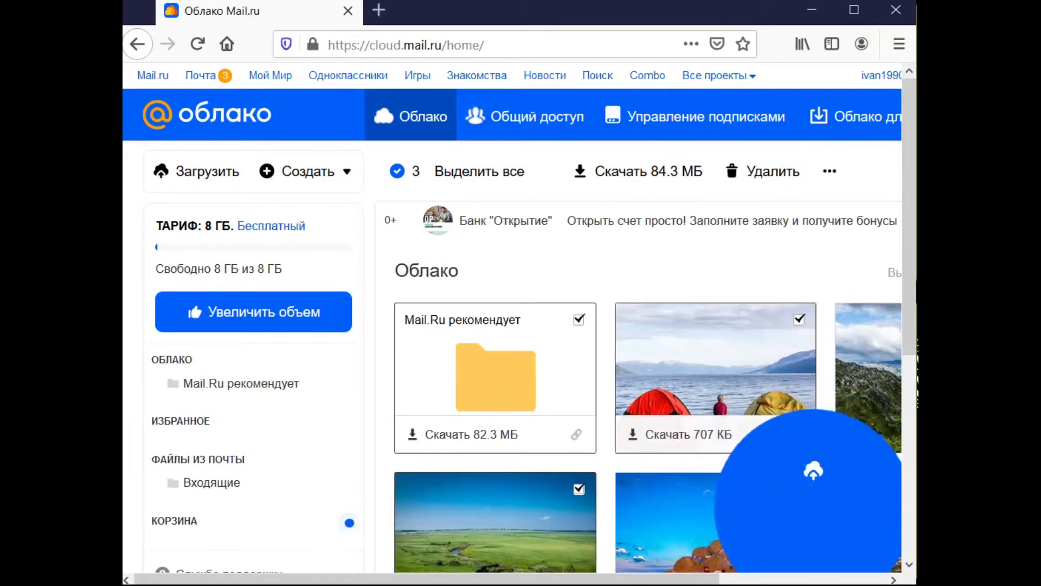
{"action": "mouse_move", "coordinate": [742, 540]}
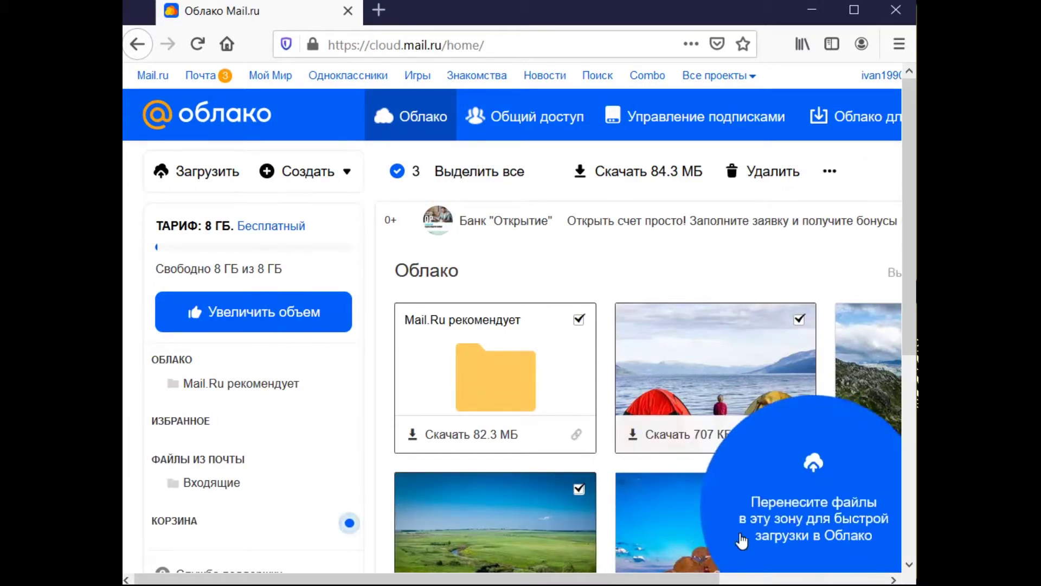
{"action": "left_click_drag", "start_coordinate": [636, 579], "coordinate": [801, 579]}
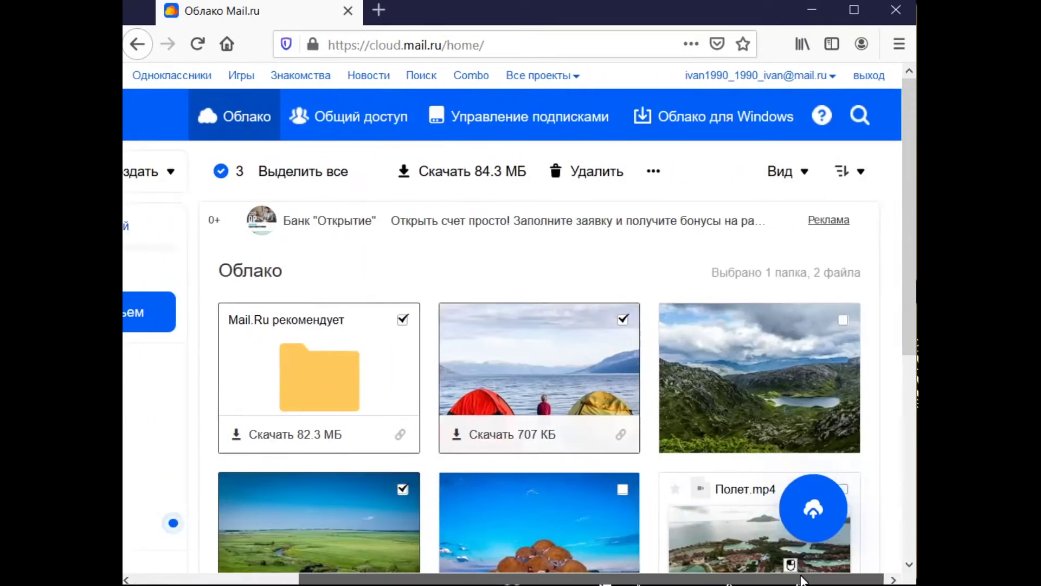
- Open Горное озеро.jpg, delete it to the Корзина, and return to the file grid
{"action": "left_click", "coordinate": [842, 390]}
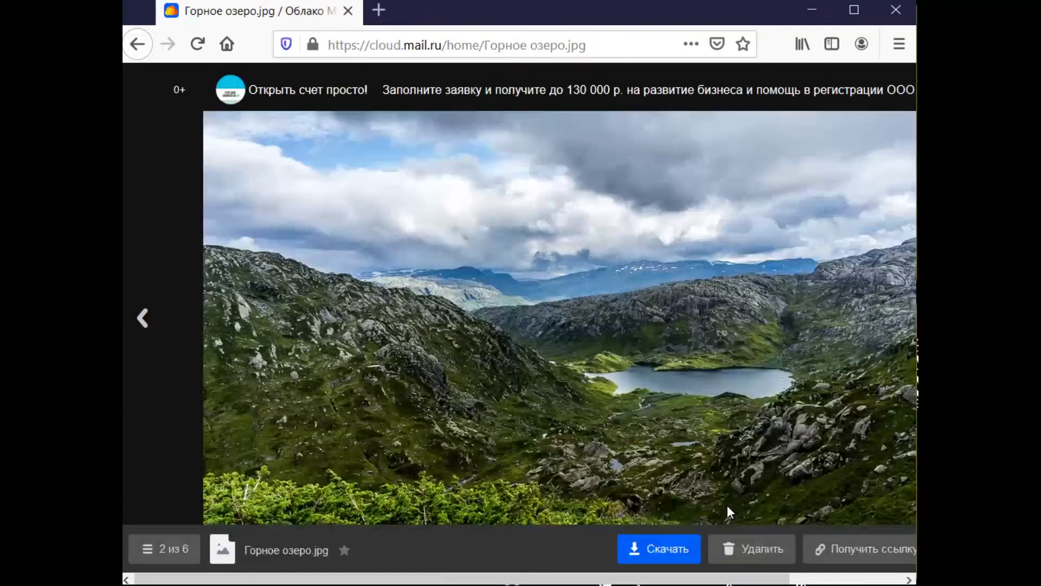
{"action": "left_click", "coordinate": [737, 540]}
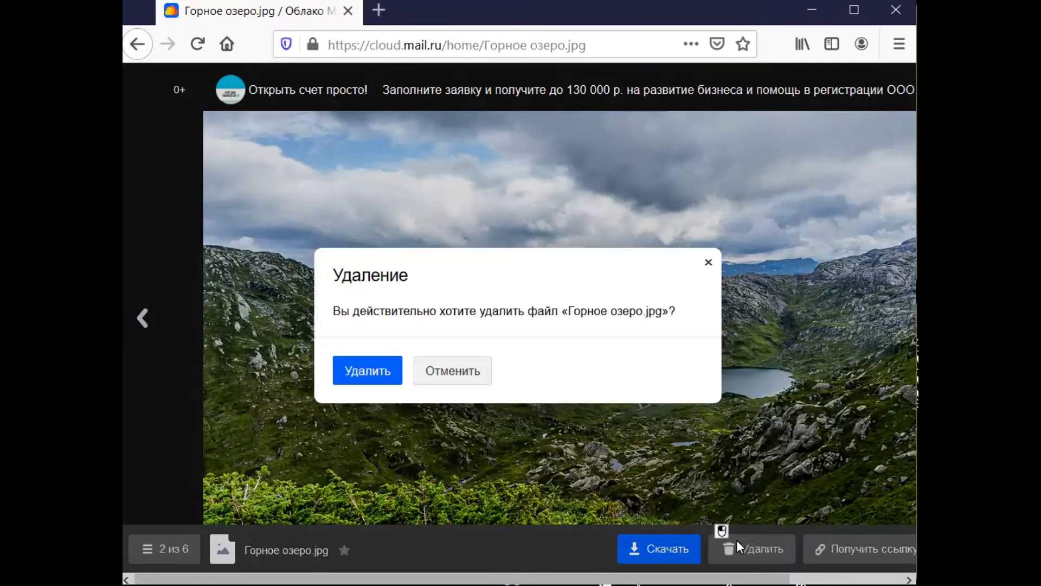
{"action": "left_click", "coordinate": [365, 356]}
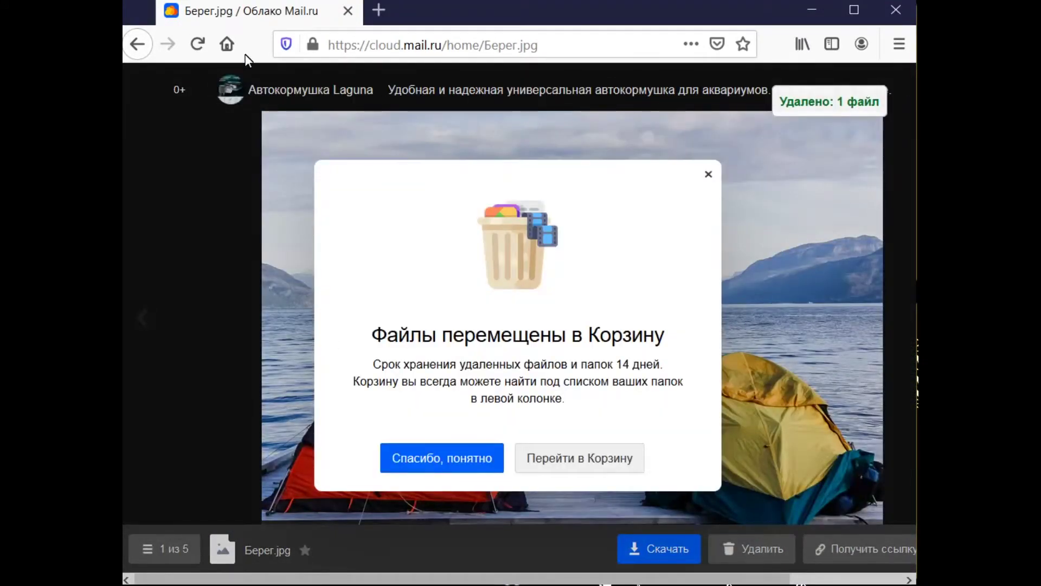
{"action": "left_click", "coordinate": [137, 43]}
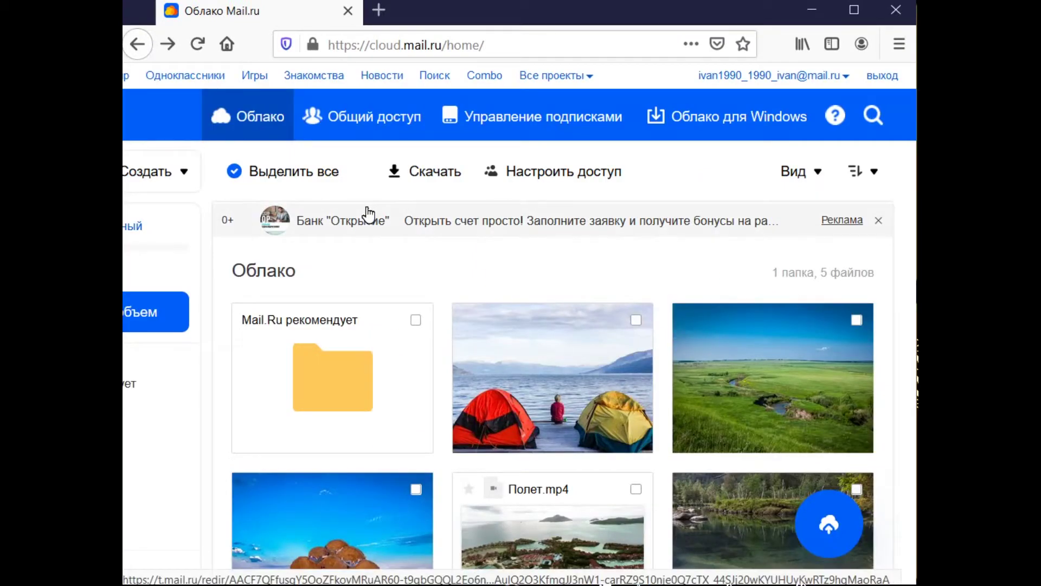
- Delete the Mail.Ru рекомендует folder with Берег.jpg, Долина реки.jpg, Полет.mp4 and На отдыхе.jpg
{"action": "mouse_move", "coordinate": [461, 325]}
{"action": "left_click", "coordinate": [416, 320]}
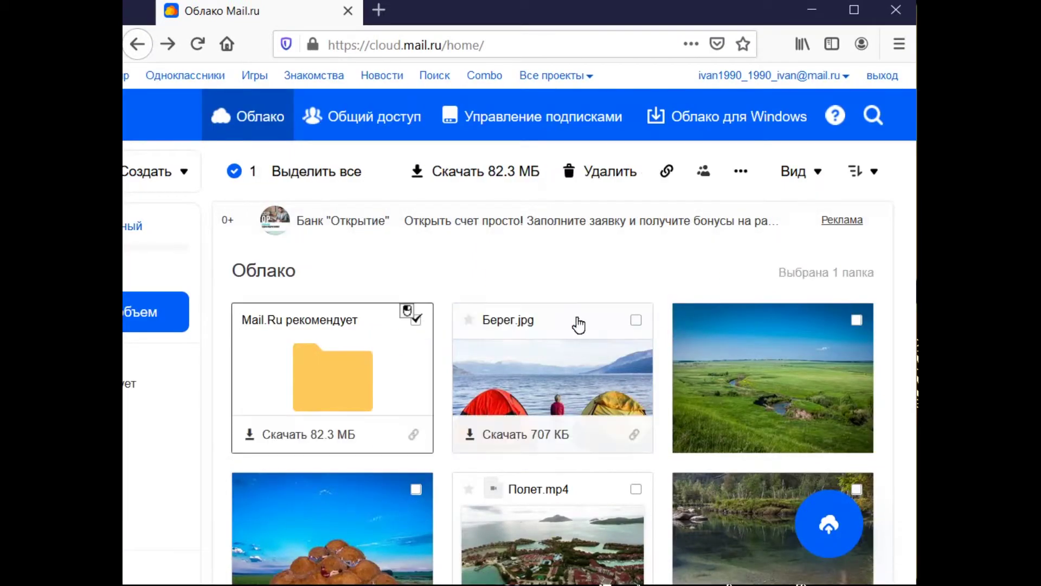
{"action": "left_click", "coordinate": [638, 325]}
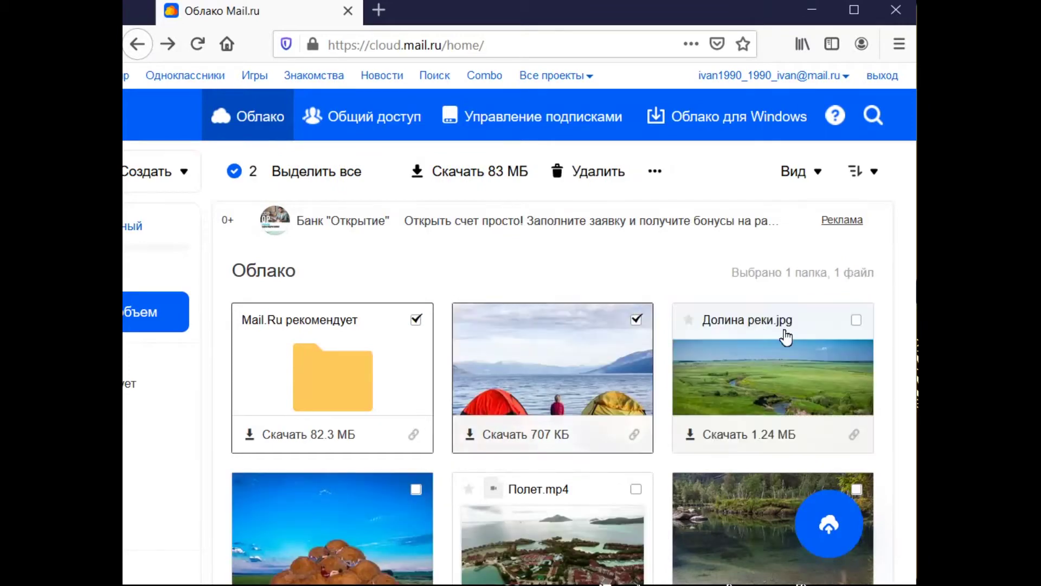
{"action": "left_click", "coordinate": [857, 324]}
{"action": "mouse_move", "coordinate": [862, 504]}
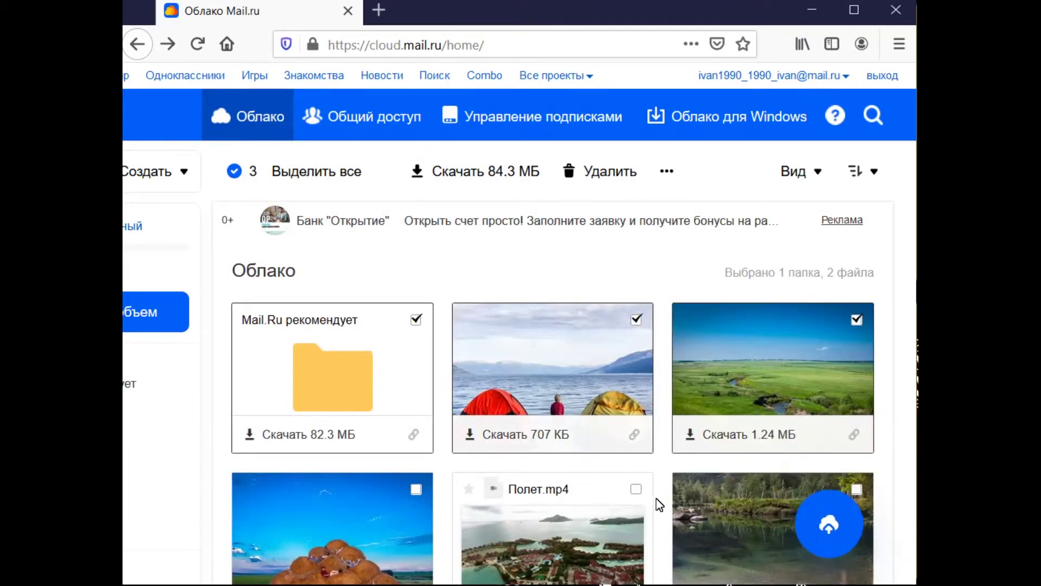
{"action": "left_click", "coordinate": [636, 489]}
{"action": "left_click", "coordinate": [416, 488]}
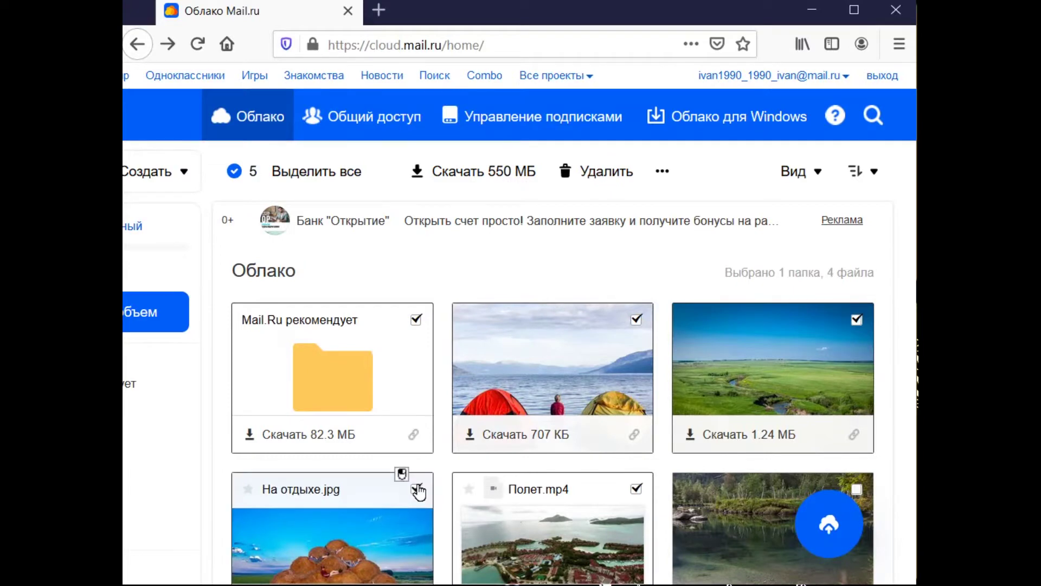
{"action": "left_click", "coordinate": [593, 179]}
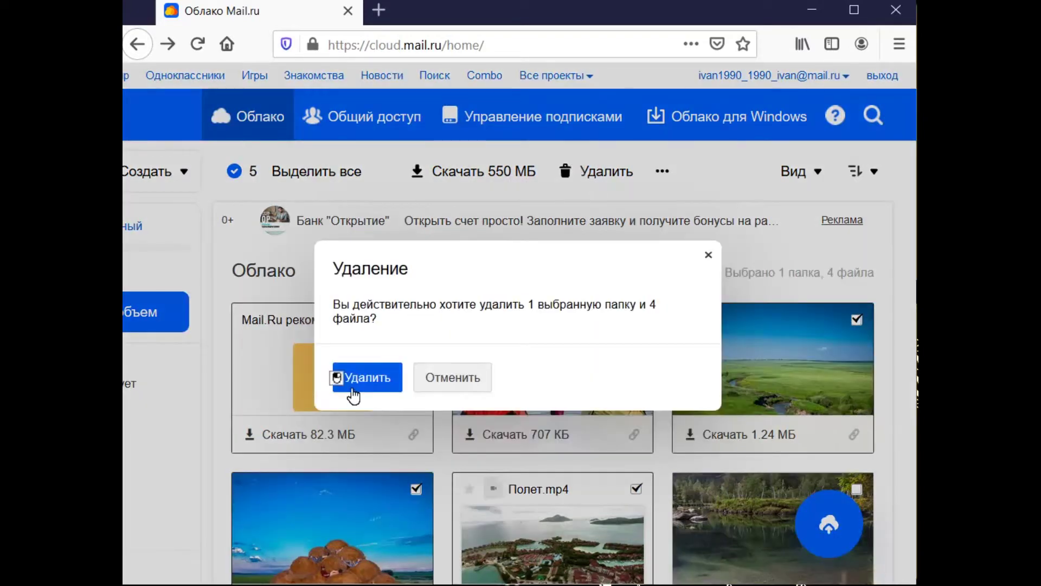
{"action": "left_click", "coordinate": [349, 386]}
- Delete the last remaining photo, Чистая вода.jpg
{"action": "left_click", "coordinate": [416, 319]}
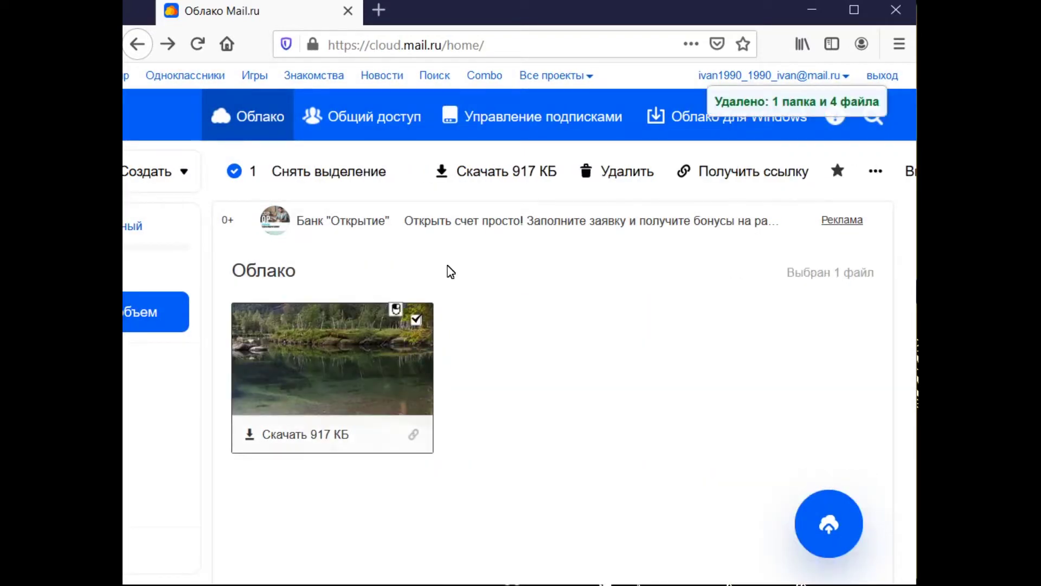
{"action": "left_click", "coordinate": [598, 182]}
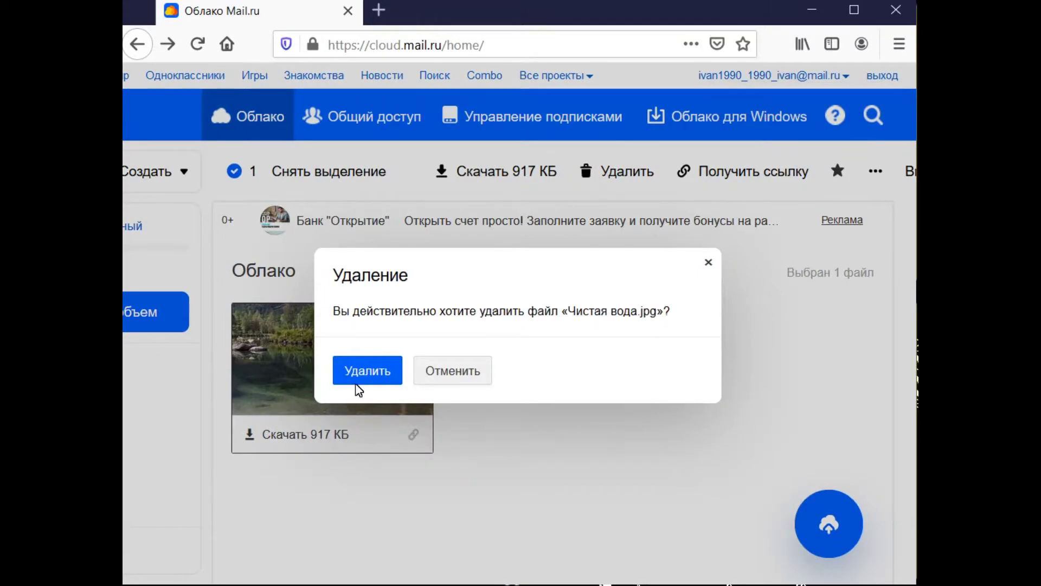
{"action": "left_click", "coordinate": [358, 359]}
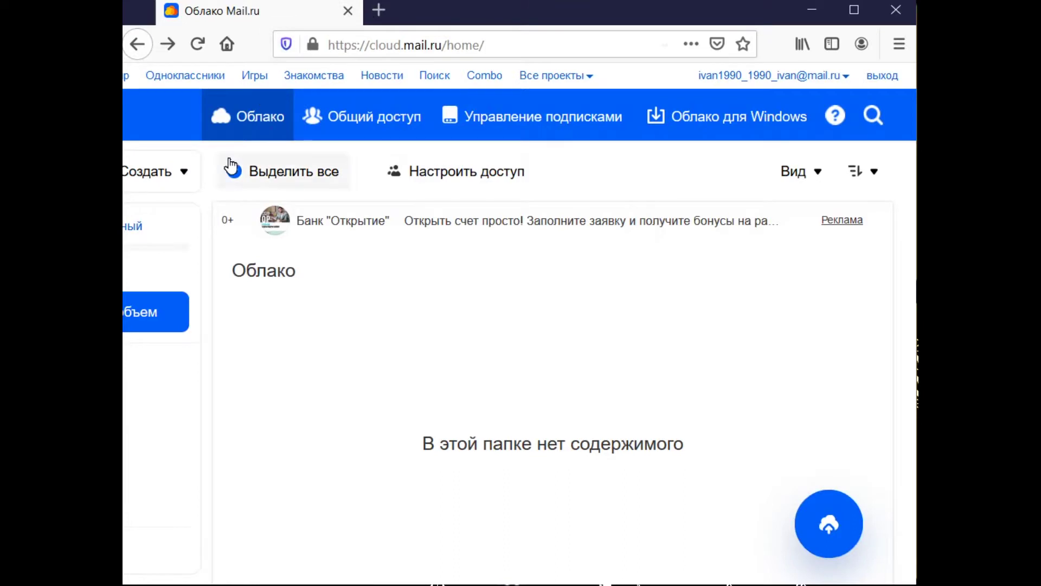
- Create a new spreadsheet via Создать → Таблицу and start editing cell A1
{"action": "left_click", "coordinate": [178, 180]}
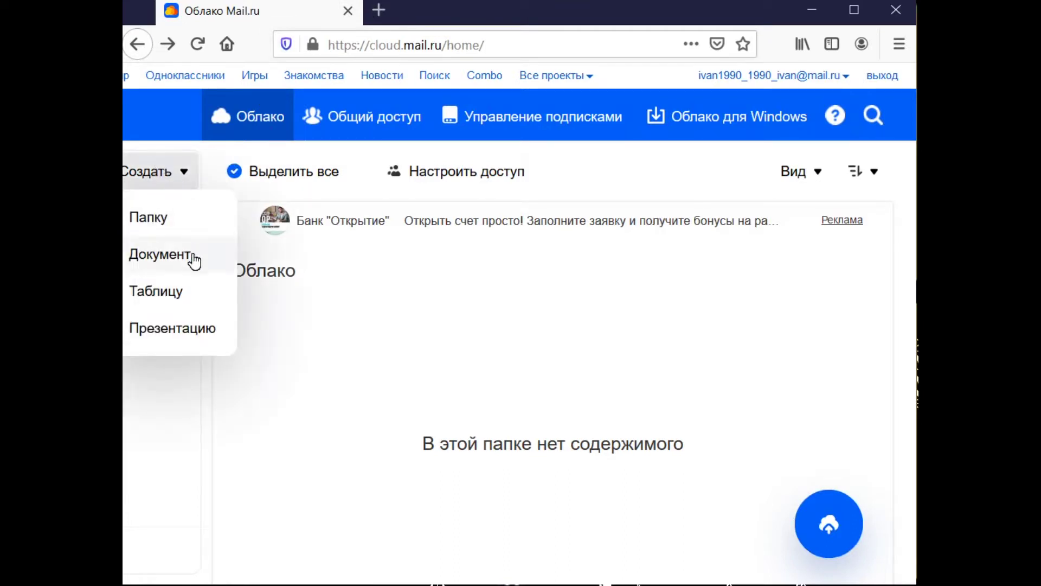
{"action": "left_click", "coordinate": [192, 291]}
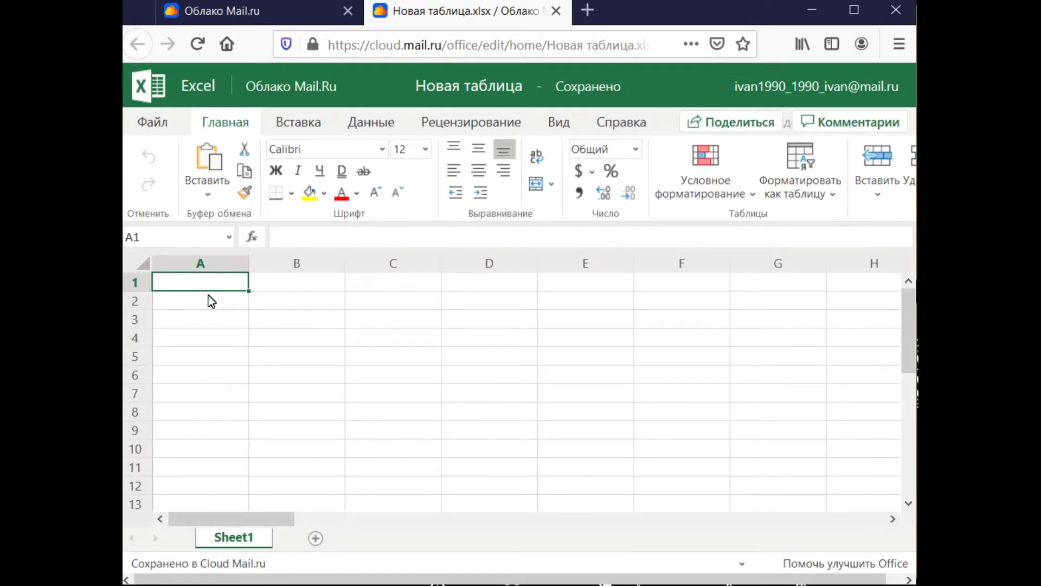
{"action": "double_click", "coordinate": [216, 284]}
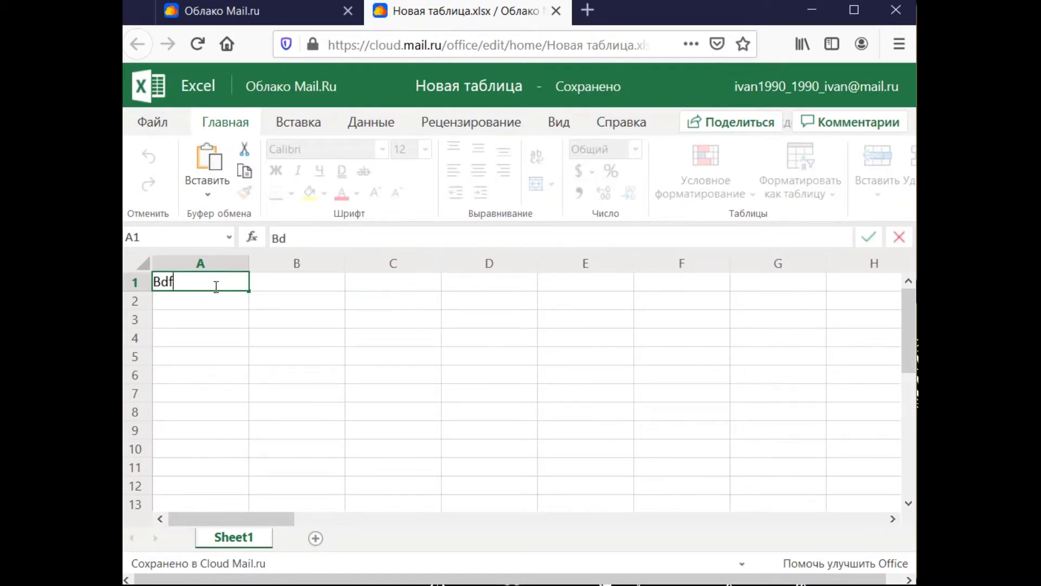
- Enter the two students' surnames in cells A1 and A2
{"action": "key", "text": "BackSpace"}
{"action": "key", "text": "BackSpace"}
{"action": "type", "text": "Ивано"}
{"action": "key", "text": "BackSpace"}
{"action": "key", "text": "BackSpace"}
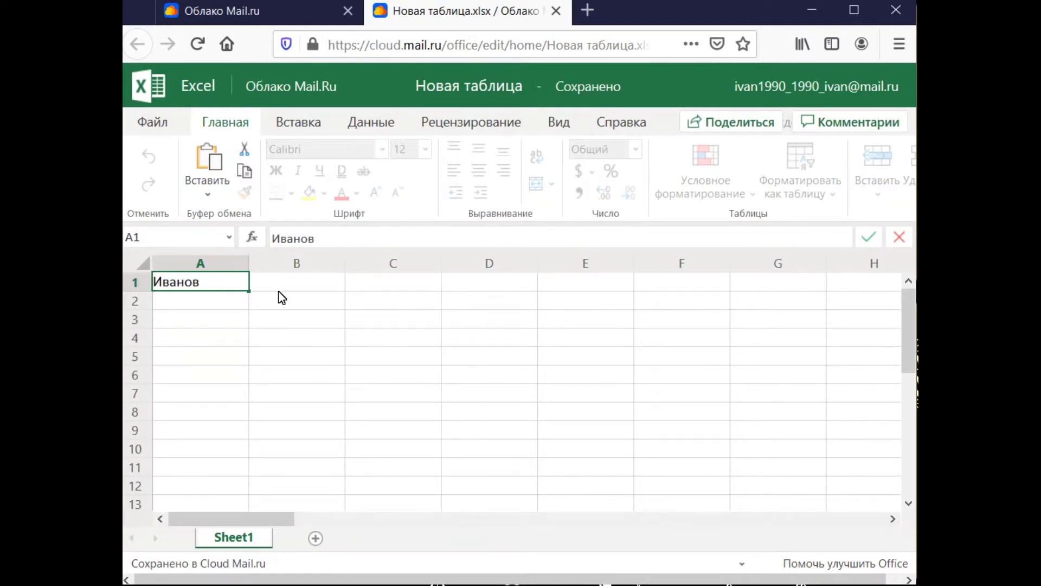
{"action": "left_click", "coordinate": [239, 298]}
{"action": "type", "text": "Петров"}
{"action": "left_click", "coordinate": [288, 316]}
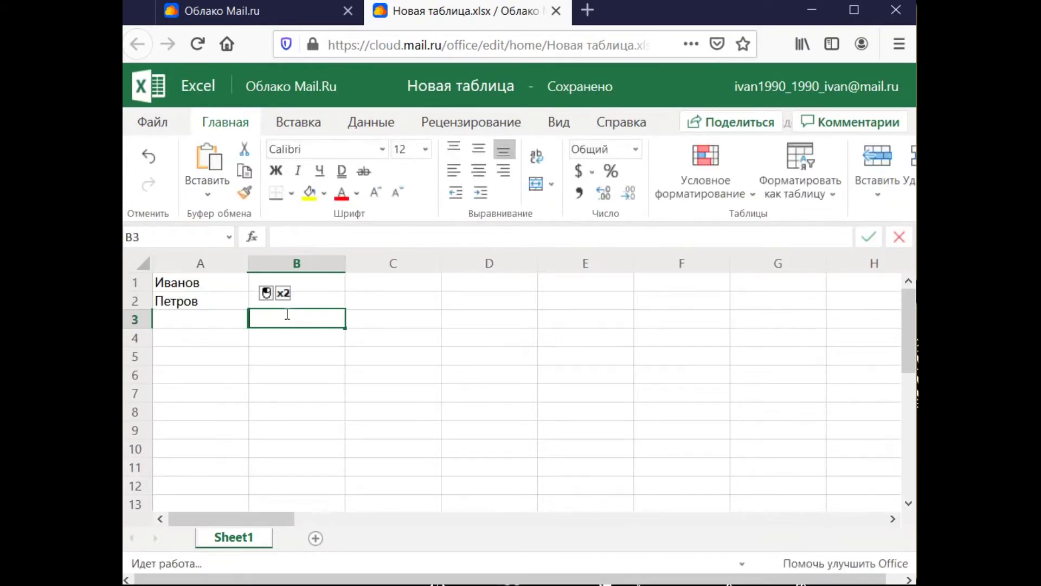
- Add two Лекция headings in B3 and C3 with + marks in B1, C1 and C2
{"action": "type", "text": "Леекц"}
{"action": "key", "text": "BackSpace"}
{"action": "key", "text": "BackSpace"}
{"action": "key", "text": "BackSpace"}
{"action": "type", "text": "кция 1"}
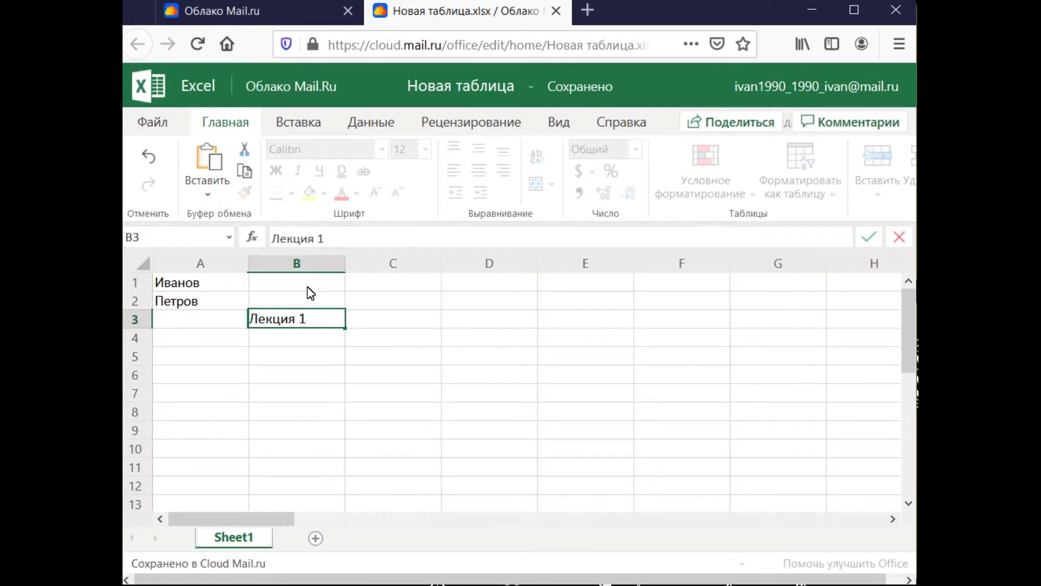
{"action": "left_click", "coordinate": [308, 284]}
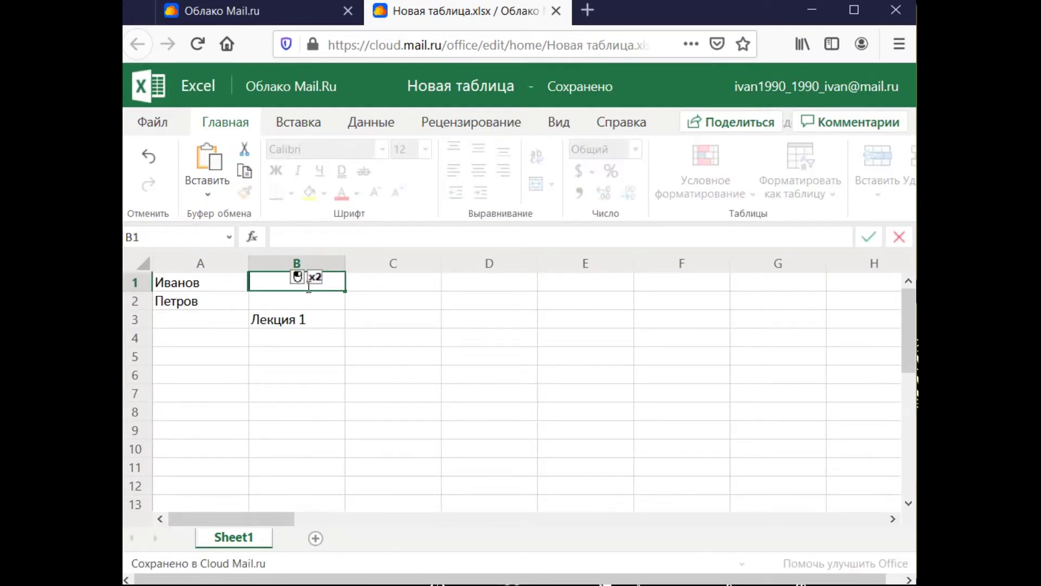
{"action": "type", "text": "+"}
{"action": "left_click", "coordinate": [374, 320]}
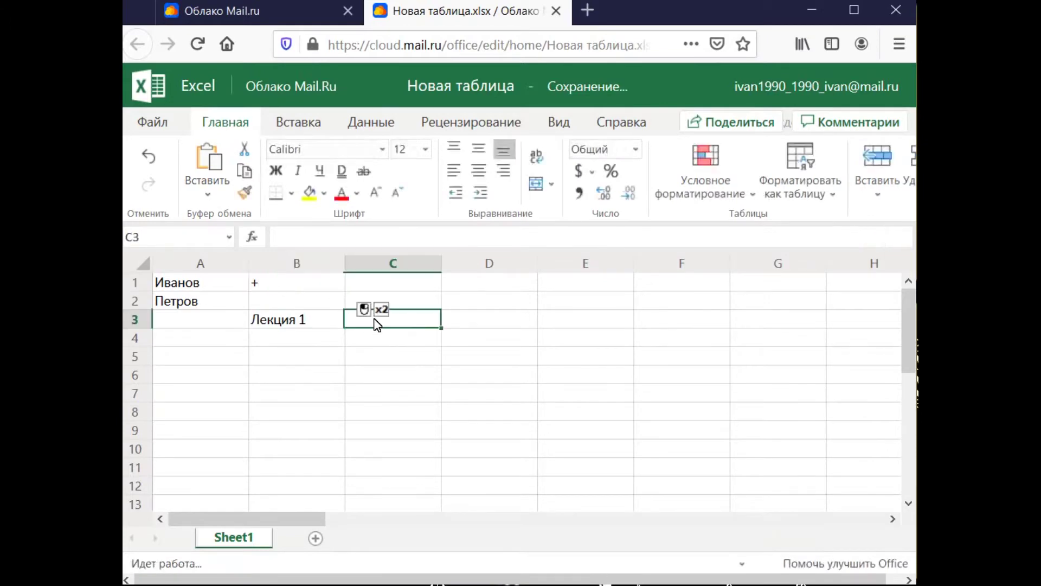
{"action": "type", "text": "кция 2"}
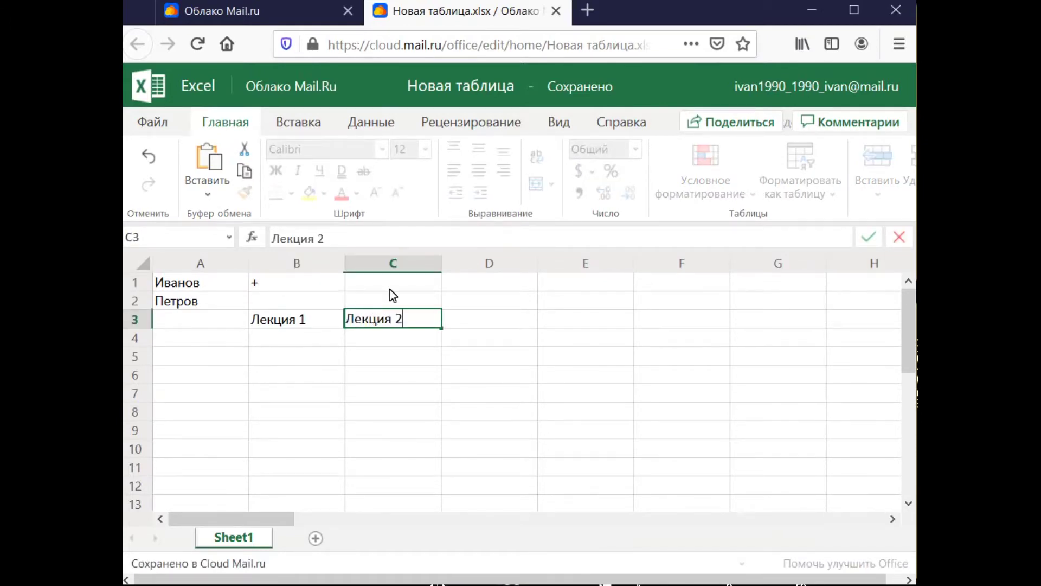
{"action": "left_click", "coordinate": [386, 281]}
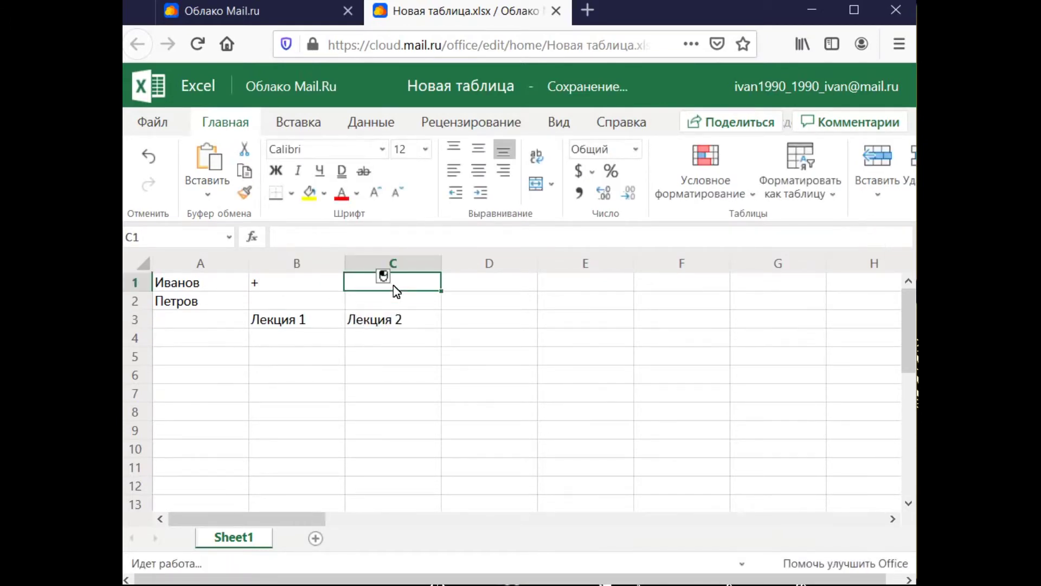
{"action": "type", "text": "+"}
{"action": "key", "text": "Return"}
{"action": "type", "text": "+"}
- Add two Лаб headings in D3 and E3 with + marks in D2, D1 and E1
{"action": "left_click", "coordinate": [455, 326]}
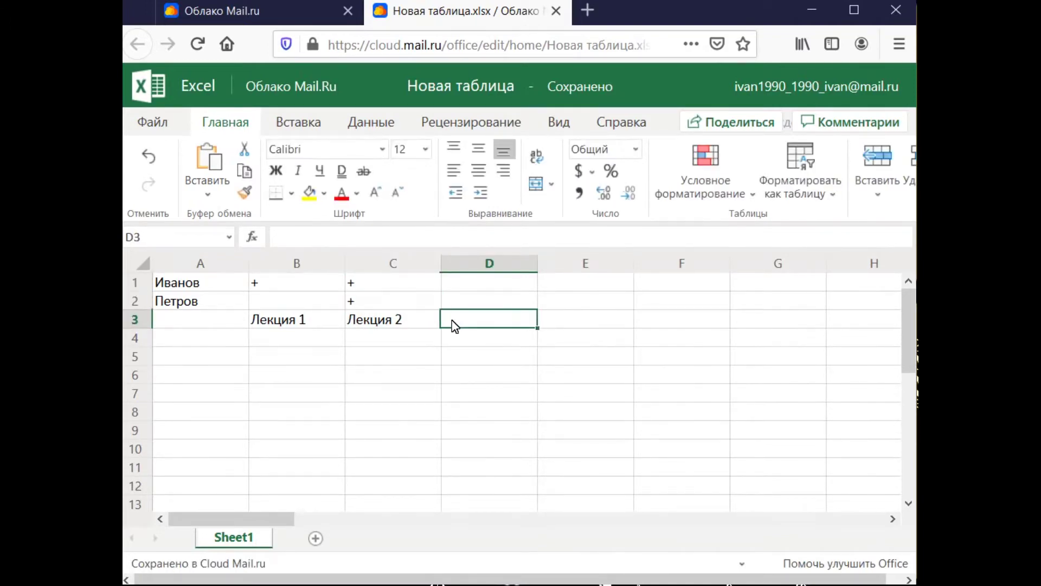
{"action": "type", "text": "Л"}
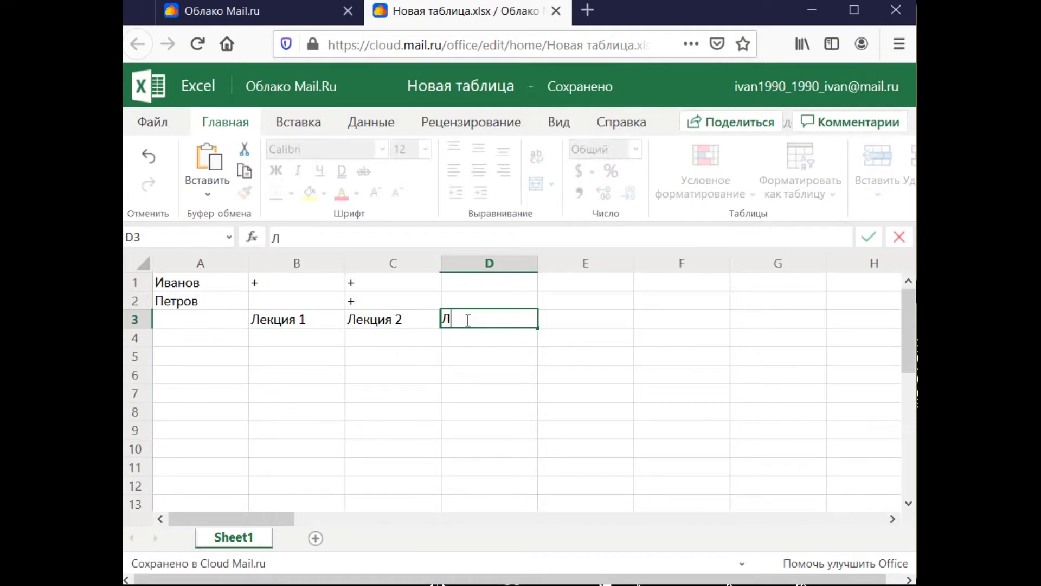
{"action": "type", "text": "аб.р. 1"}
{"action": "left_click", "coordinate": [477, 298]}
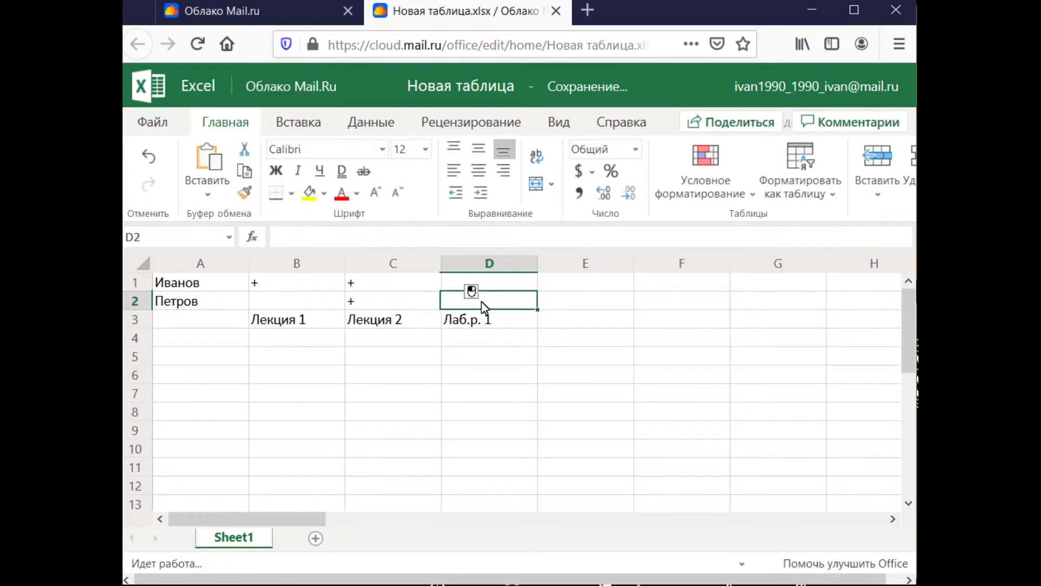
{"action": "type", "text": "+"}
{"action": "left_click", "coordinate": [492, 284]}
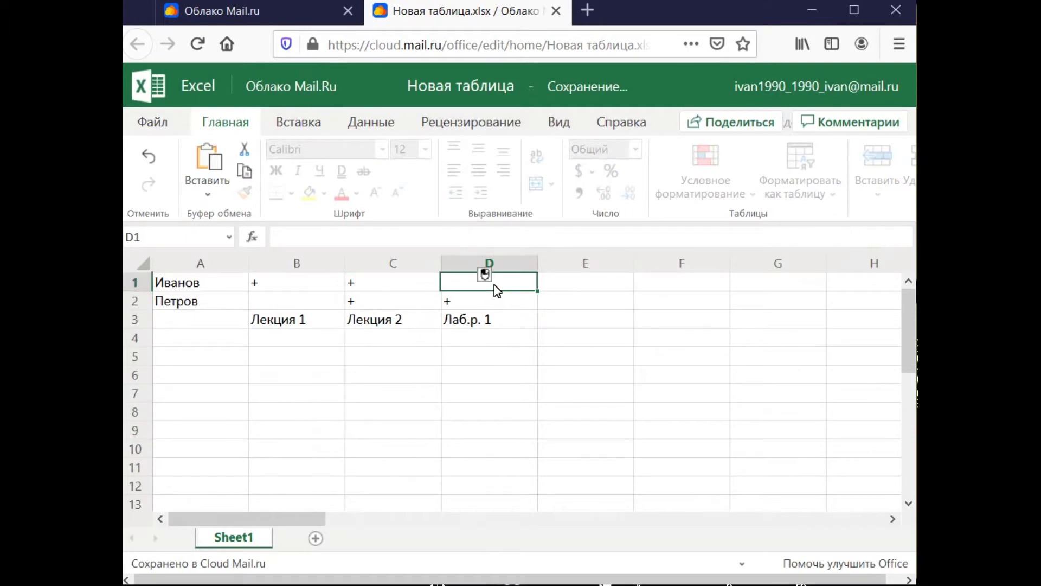
{"action": "type", "text": "+"}
{"action": "left_click", "coordinate": [562, 319]}
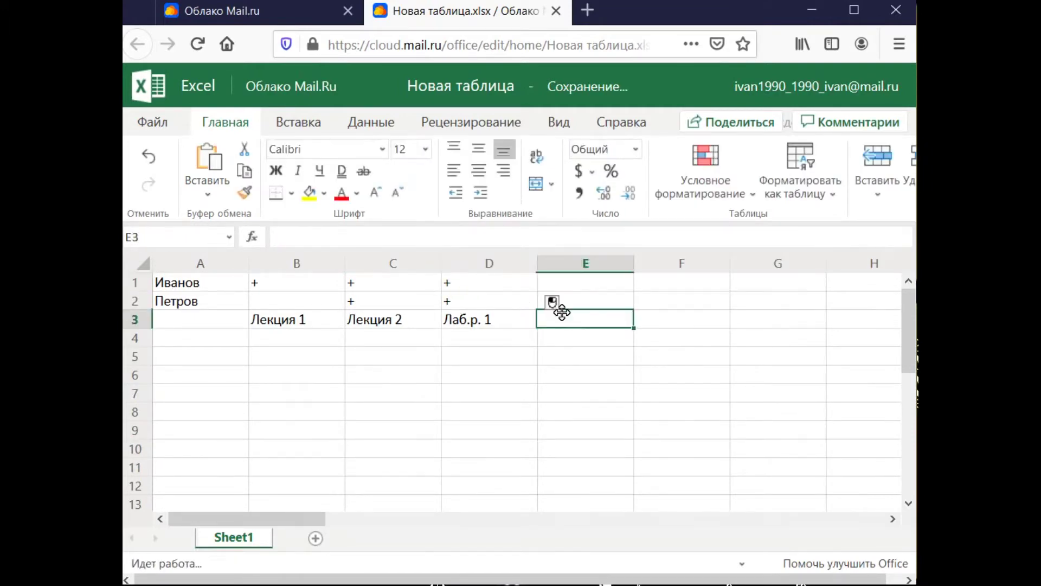
{"action": "type", "text": "Лаб.р. 2"}
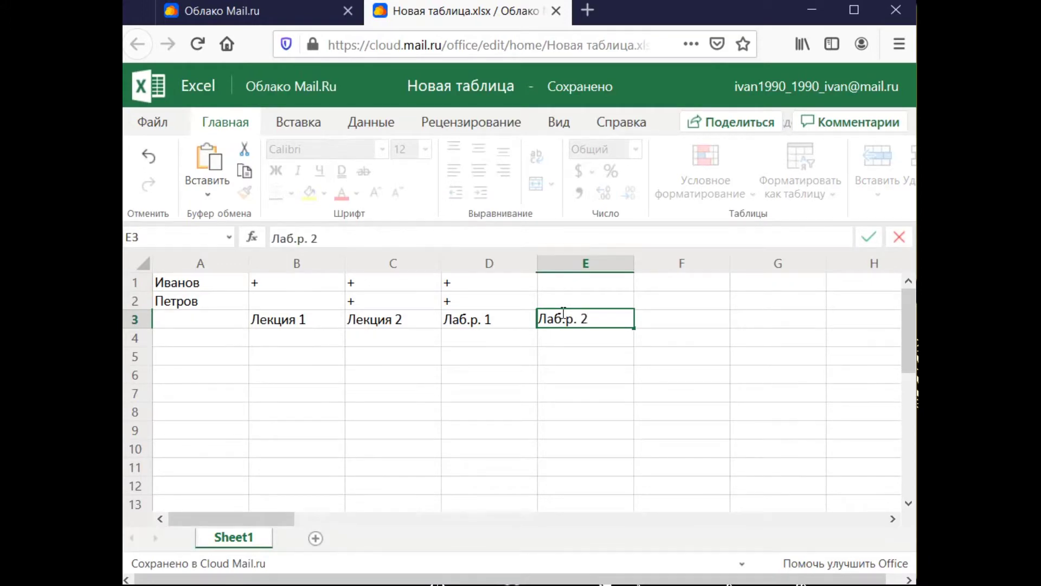
{"action": "left_click", "coordinate": [585, 283]}
{"action": "type", "text": "+"}
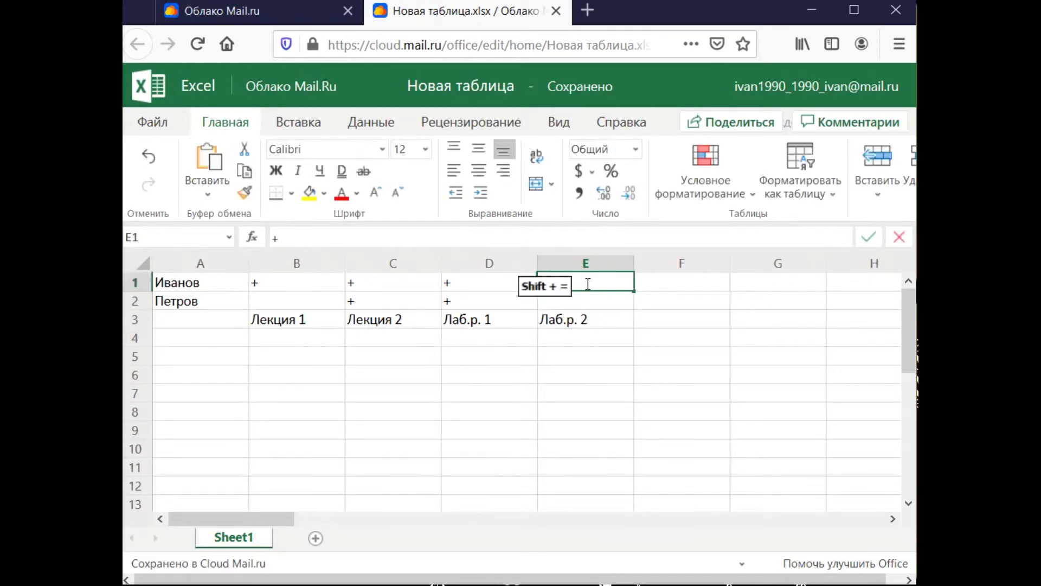
- Add a Тест heading in F3 with grades отл and хор, then close the workbook
{"action": "left_click", "coordinate": [662, 288]}
{"action": "left_click", "coordinate": [661, 317]}
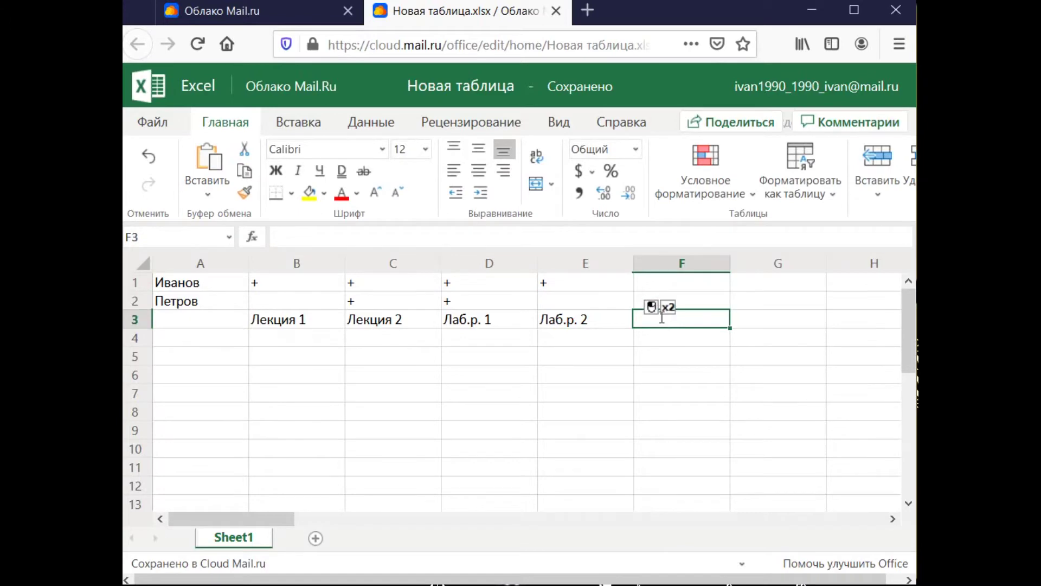
{"action": "type", "text": "Тест"}
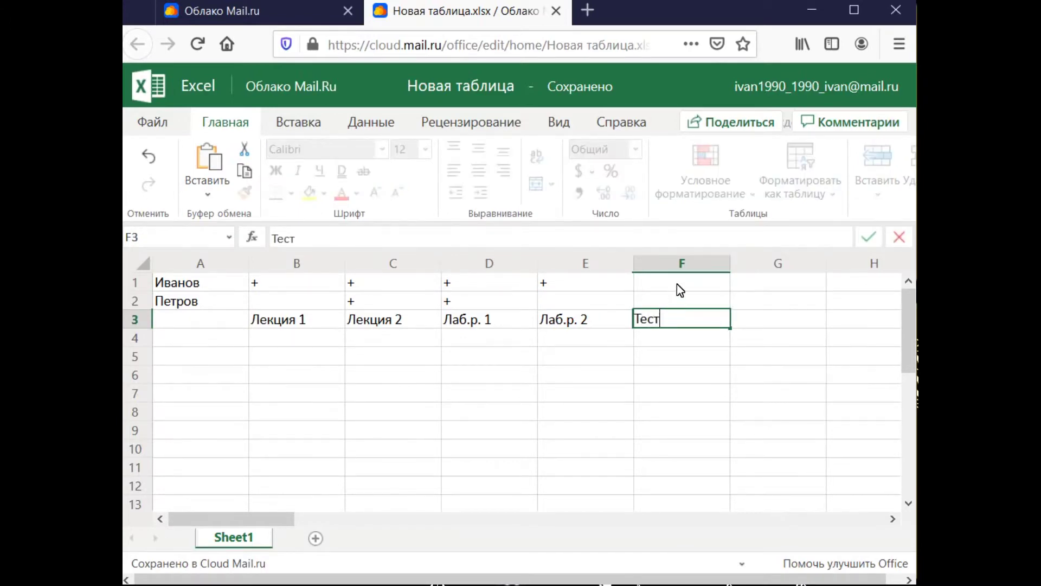
{"action": "left_click", "coordinate": [684, 281]}
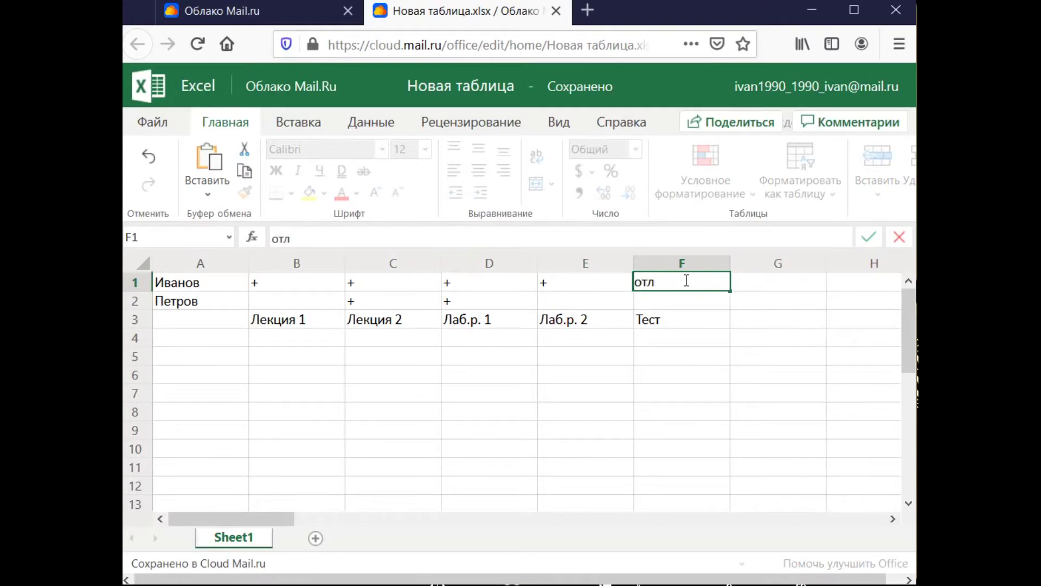
{"action": "left_click", "coordinate": [681, 303]}
{"action": "type", "text": "хо"}
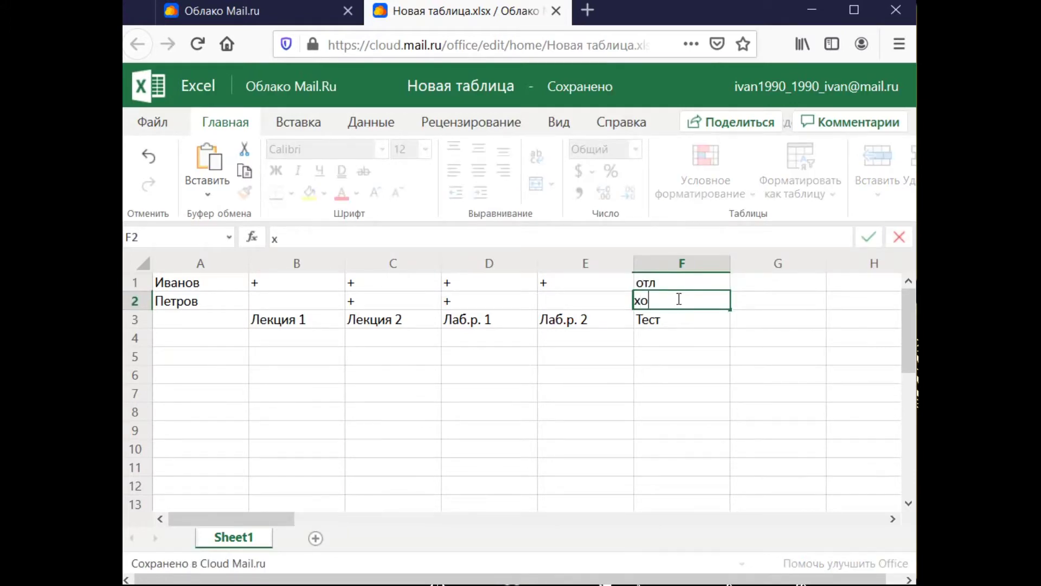
{"action": "type", "text": "р"}
{"action": "left_click", "coordinate": [673, 360]}
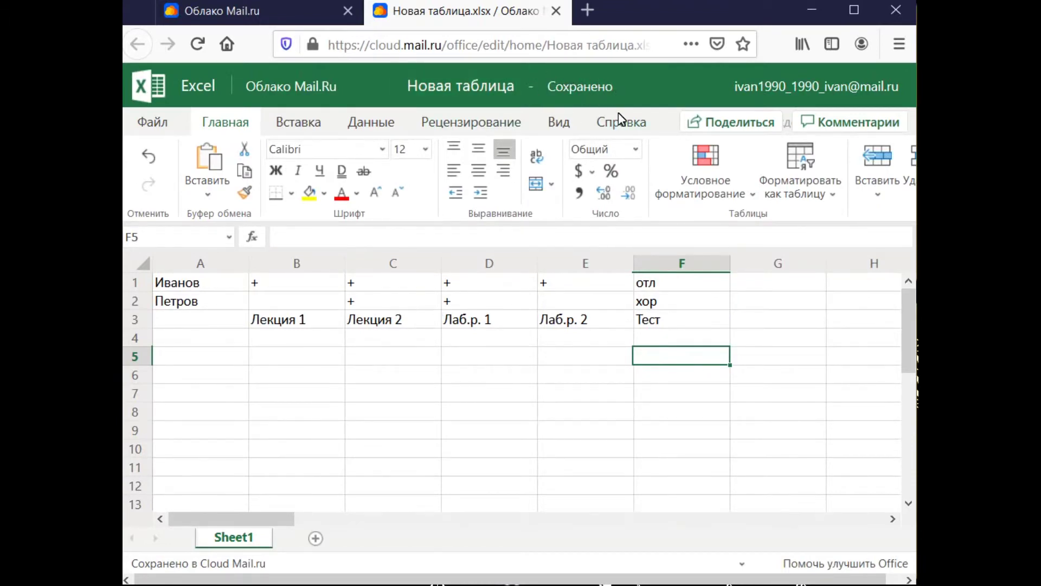
{"action": "left_click", "coordinate": [556, 11]}
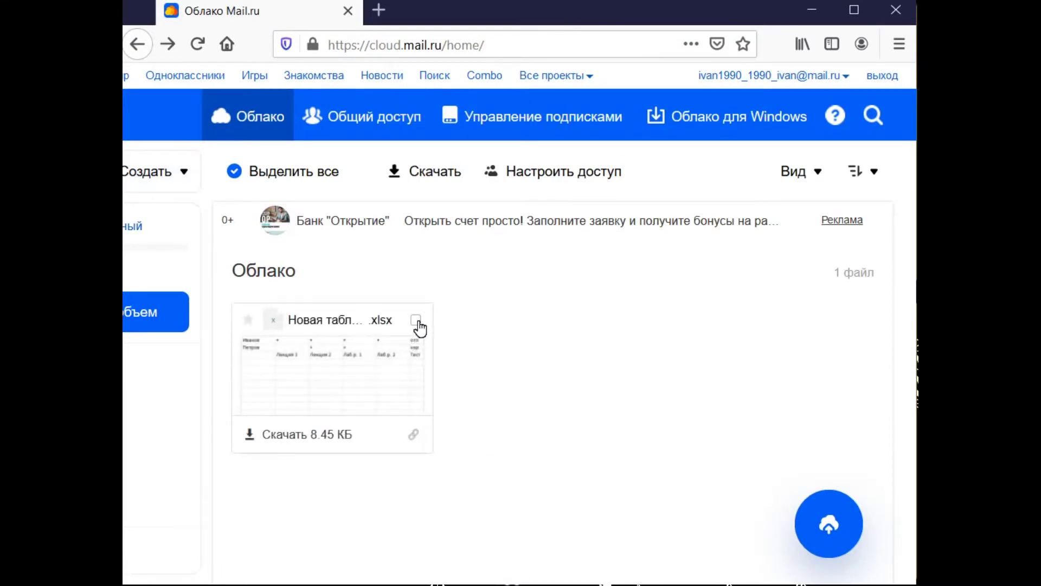
- Switch the cloud view to a list and rename the spreadsheet to 'Группа 1'
{"action": "left_click", "coordinate": [818, 186]}
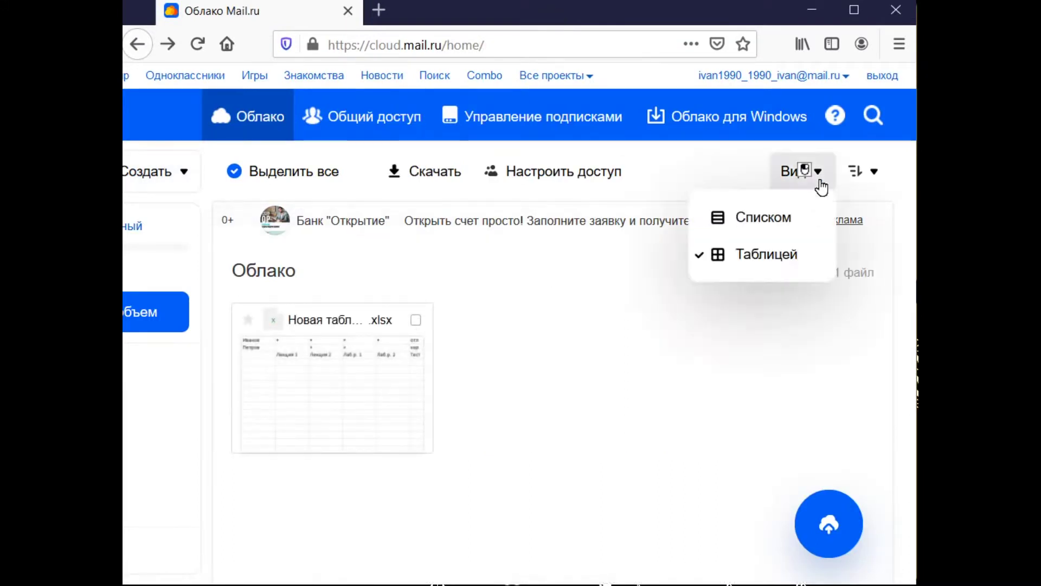
{"action": "left_click", "coordinate": [794, 227]}
{"action": "left_click", "coordinate": [226, 320]}
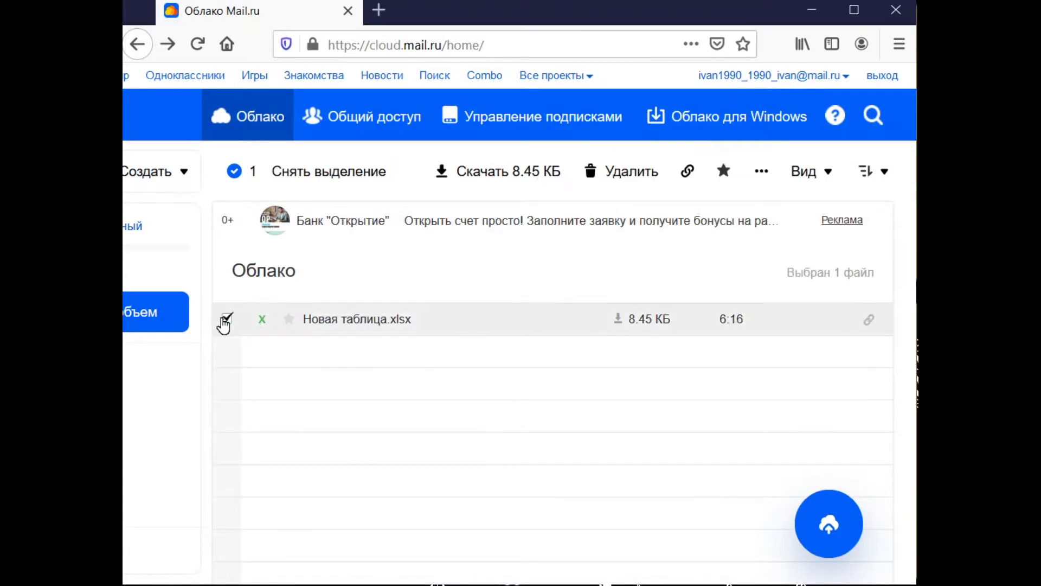
{"action": "left_click", "coordinate": [762, 171]}
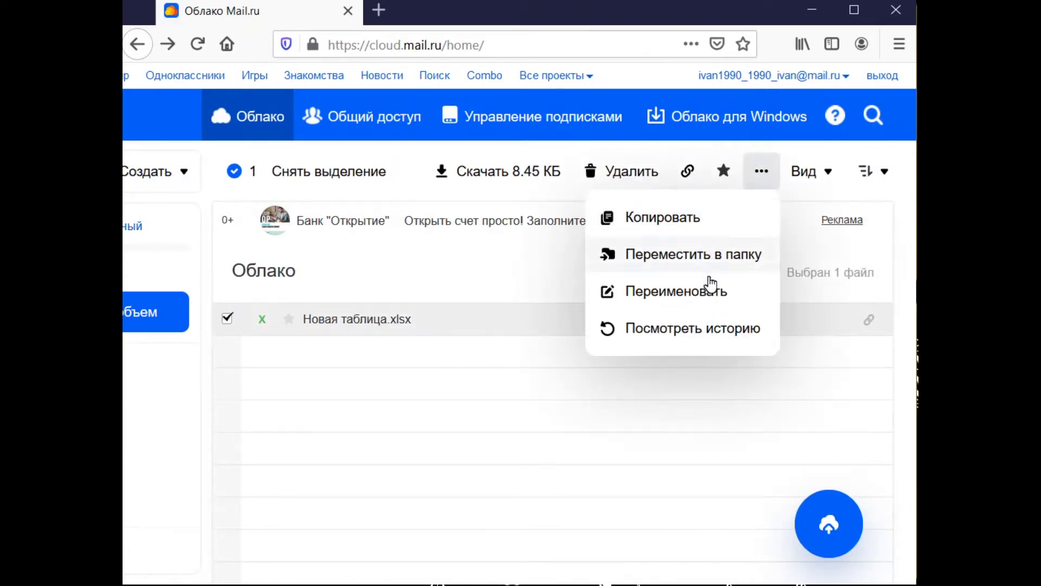
{"action": "left_click", "coordinate": [709, 296]}
{"action": "type", "text": "Группа 1.xlsx"}
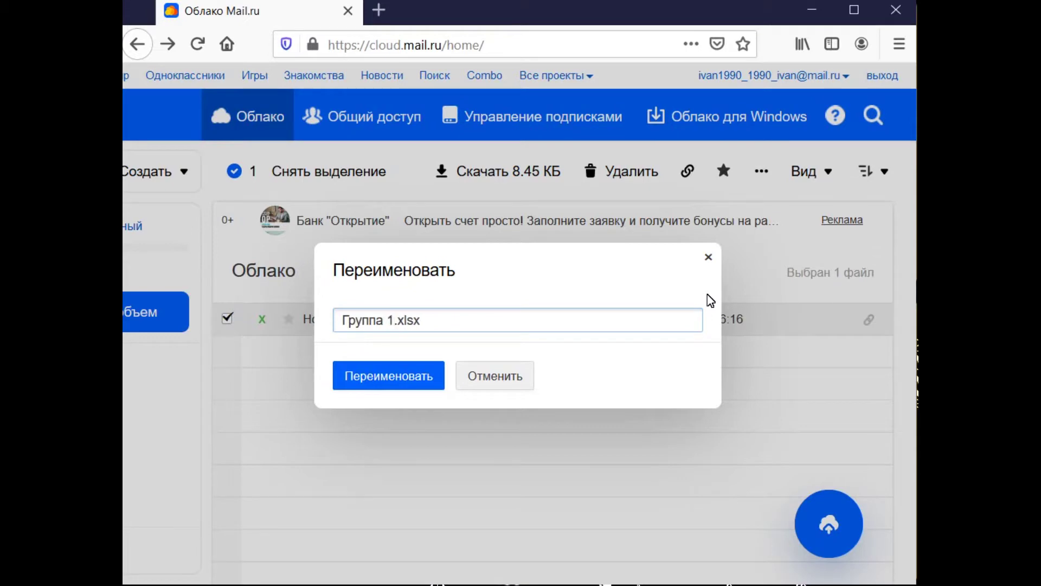
{"action": "key", "text": "Return"}
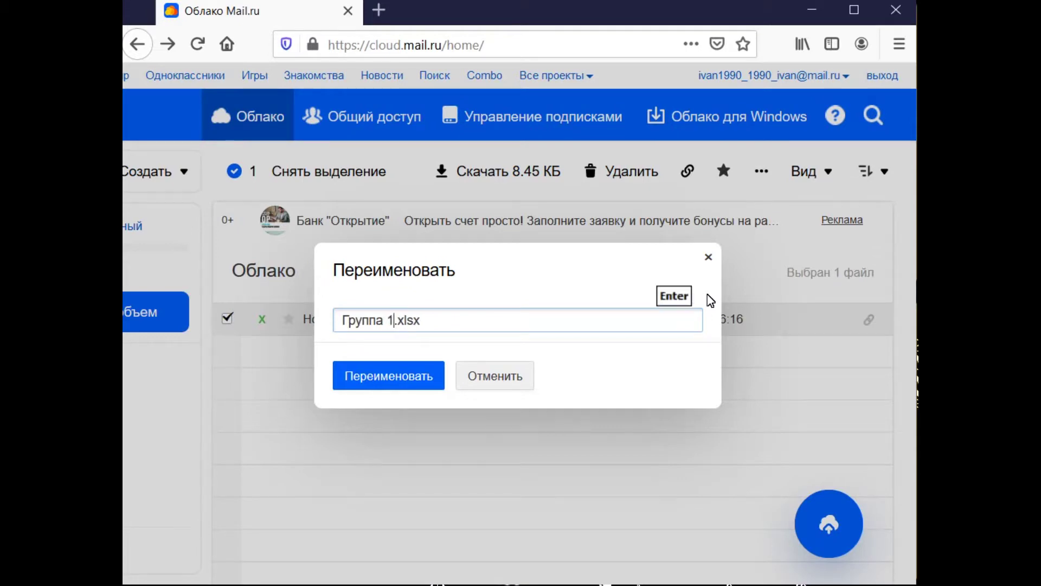
{"action": "left_click", "coordinate": [226, 319]}
- Share Группа 1.xlsx by a public view-only link and copy the link
{"action": "right_click", "coordinate": [316, 324]}
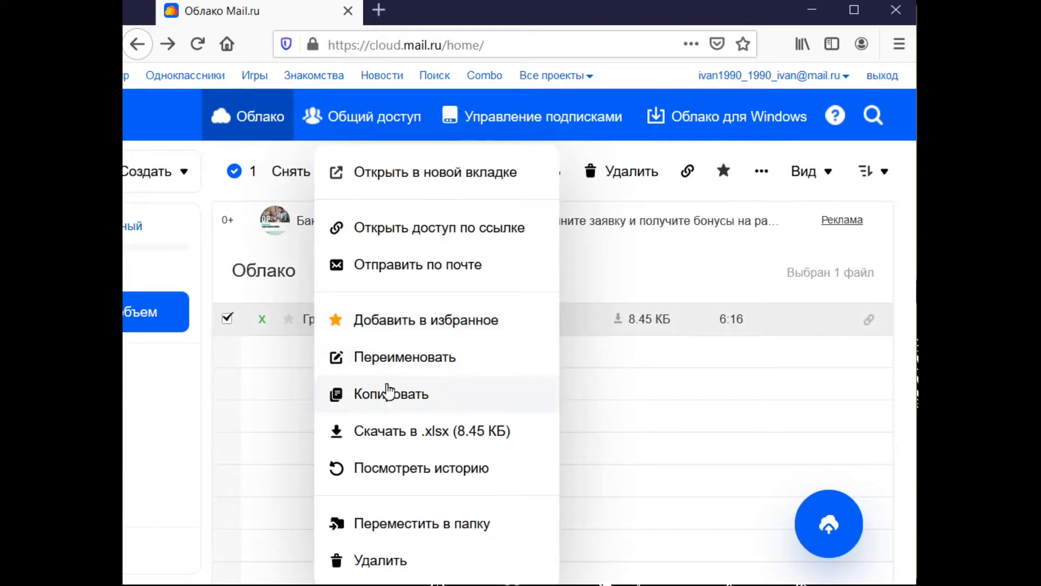
{"action": "left_click", "coordinate": [491, 235]}
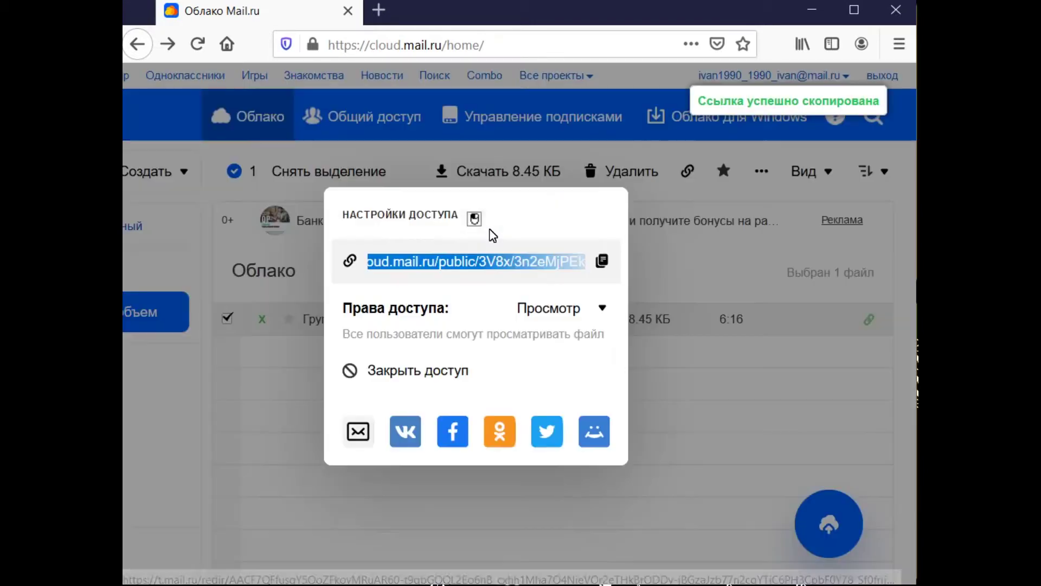
{"action": "left_click", "coordinate": [603, 262]}
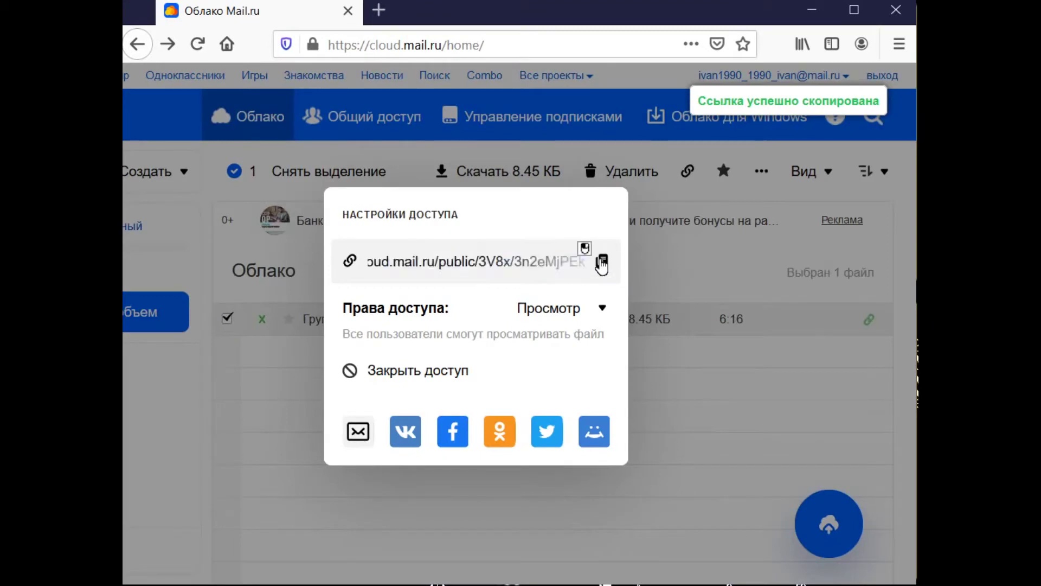
{"action": "left_click", "coordinate": [669, 389]}
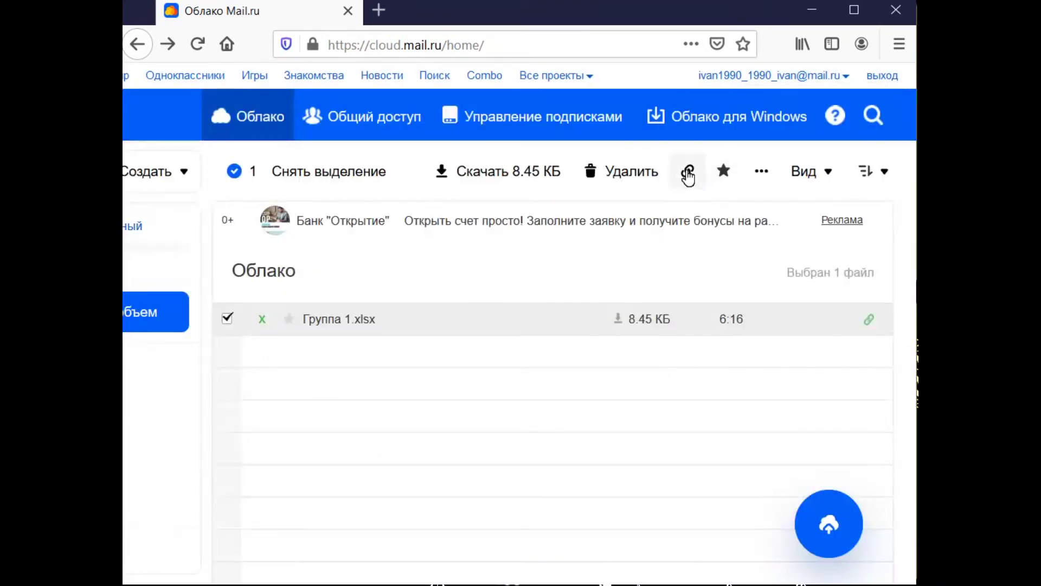
- Copy the public link again and open the Mail.ru inbox in a new tab
{"action": "left_click", "coordinate": [687, 171]}
{"action": "left_click", "coordinate": [603, 262]}
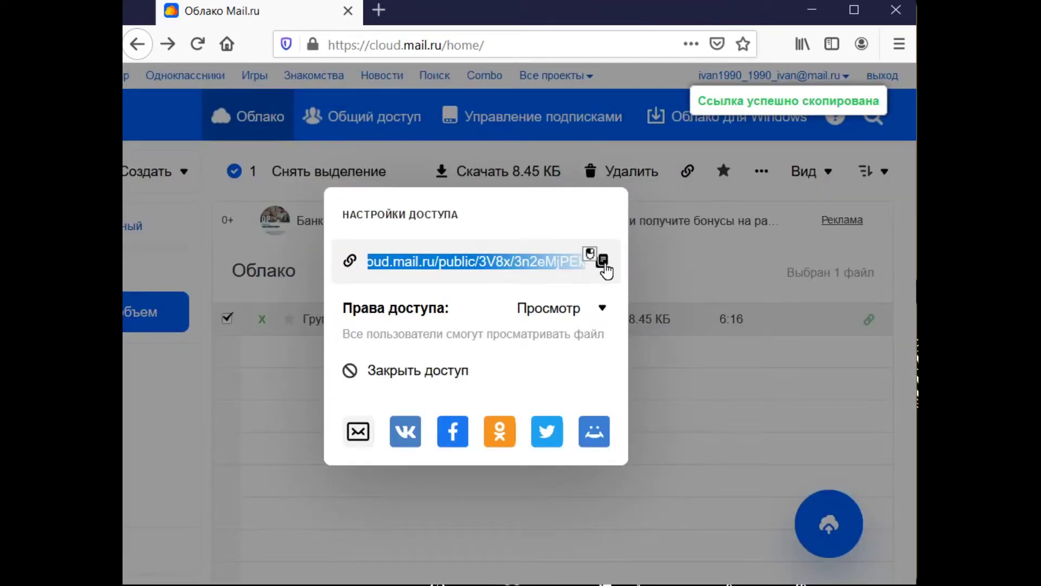
{"action": "left_click", "coordinate": [698, 416]}
{"action": "left_click", "coordinate": [377, 9]}
{"action": "left_click", "coordinate": [444, 259]}
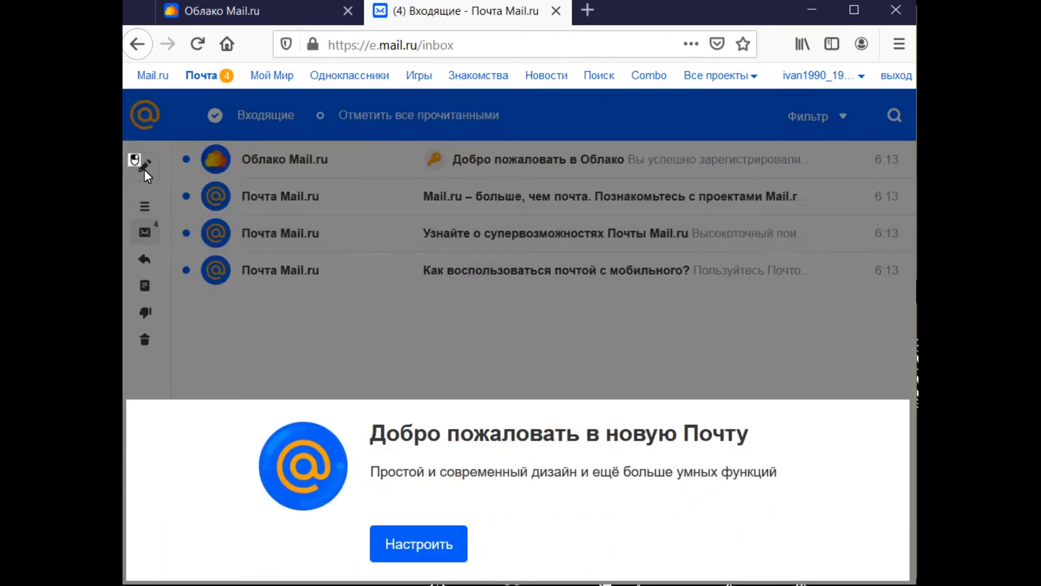
- Dismiss the Настроить welcome, theme picker and phone-number prompt, then start a new letter
{"action": "left_click", "coordinate": [412, 543]}
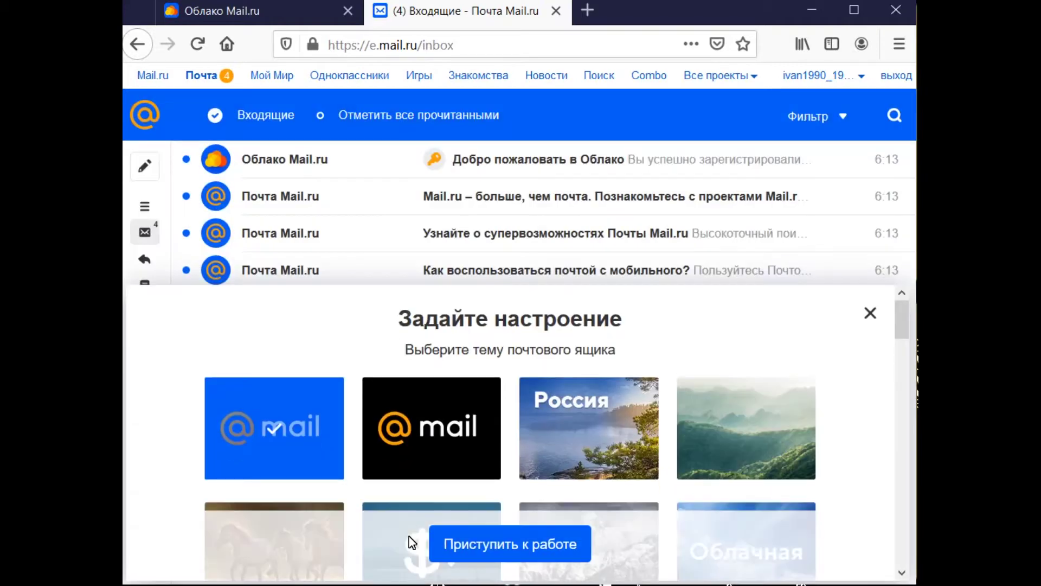
{"action": "left_click", "coordinate": [870, 308]}
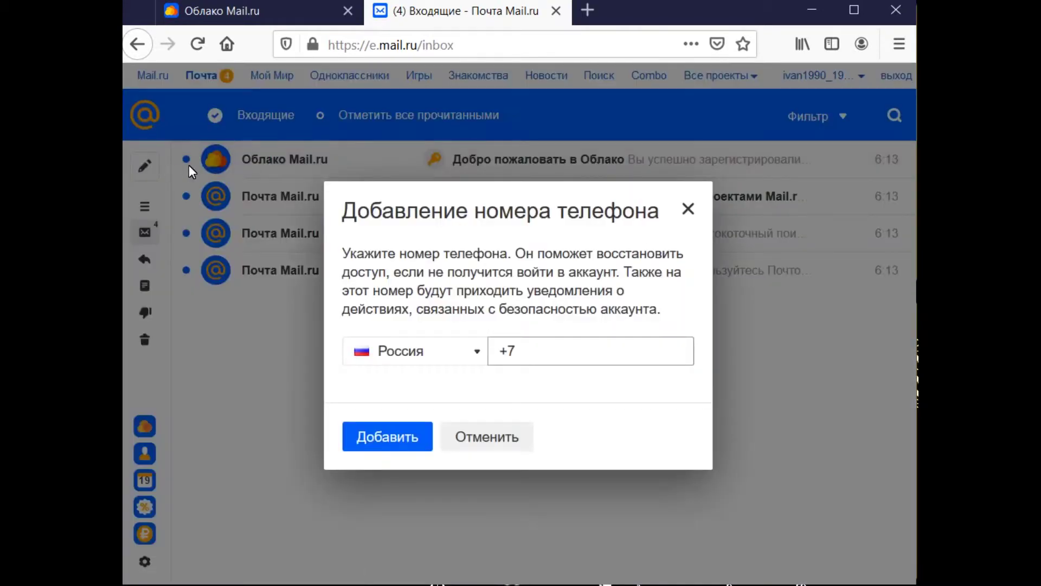
{"action": "left_click", "coordinate": [515, 434]}
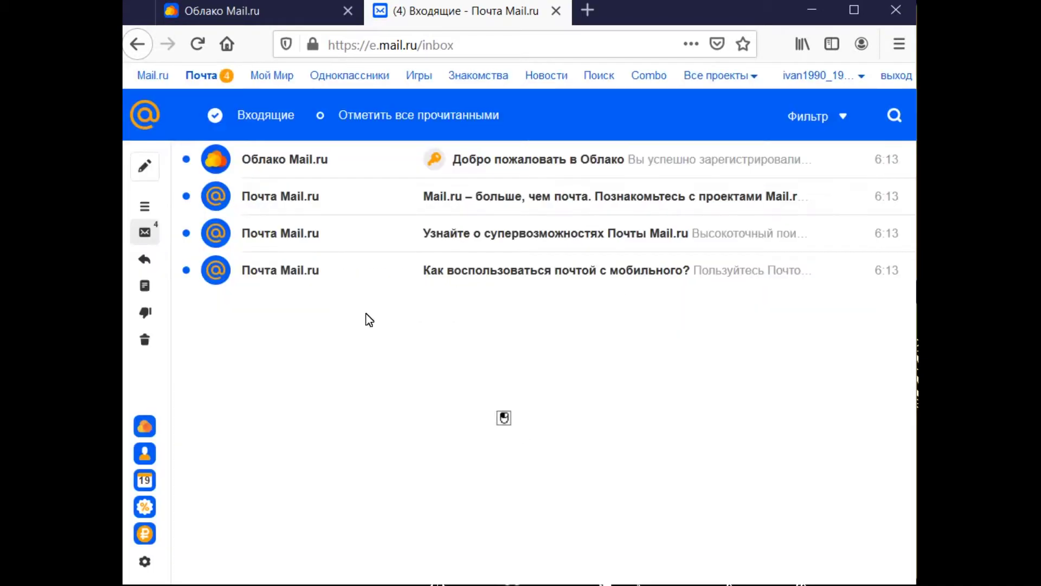
{"action": "left_click", "coordinate": [146, 170]}
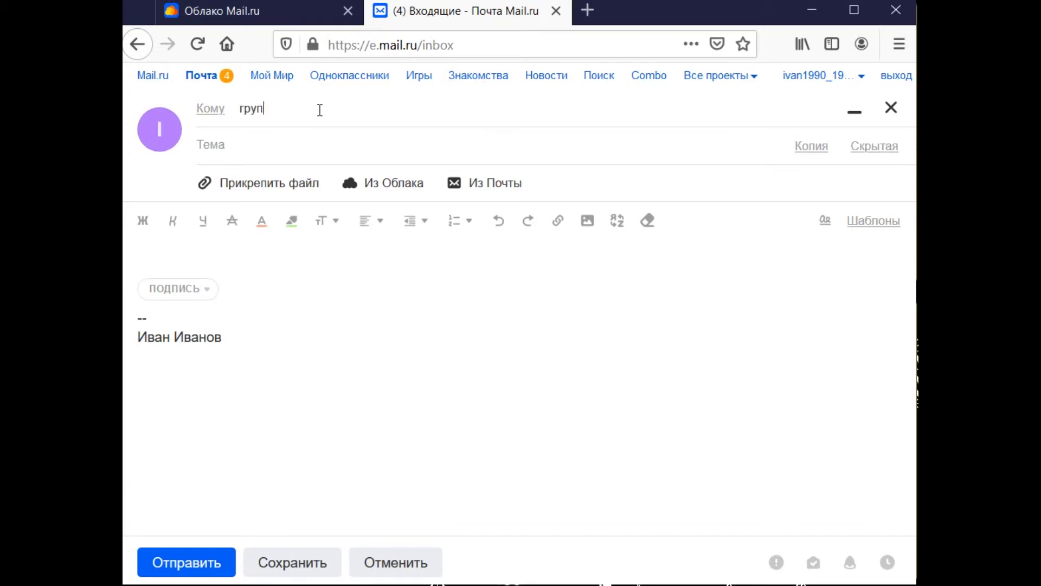
- Write 'Уважаемые студенты!' and 'Результаты здесь:' with the pasted public link in the letter body
{"action": "left_click", "coordinate": [286, 134]}
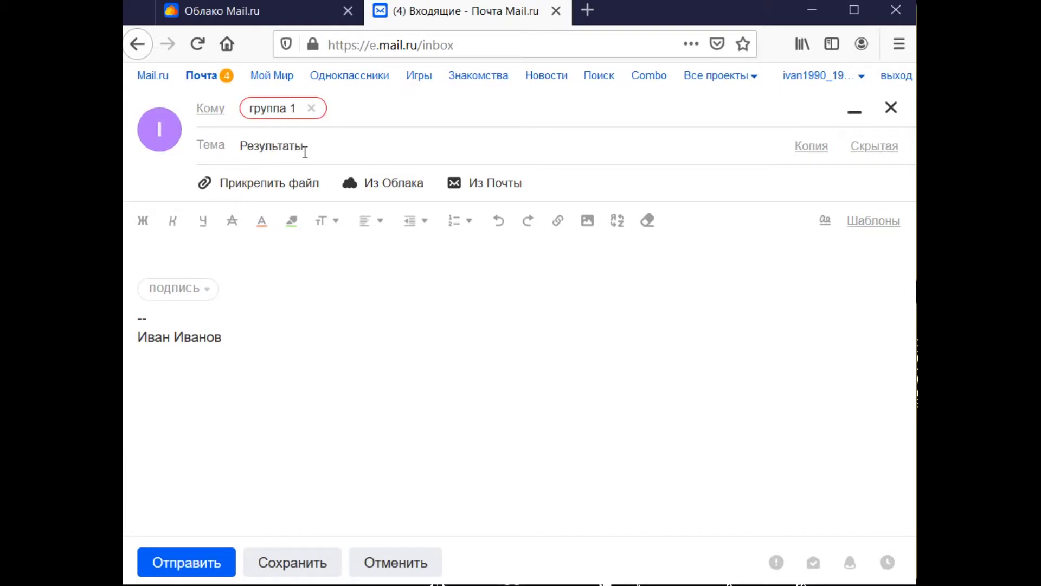
{"action": "left_click", "coordinate": [257, 255]}
{"action": "type", "text": "Уважаемые студенты"}
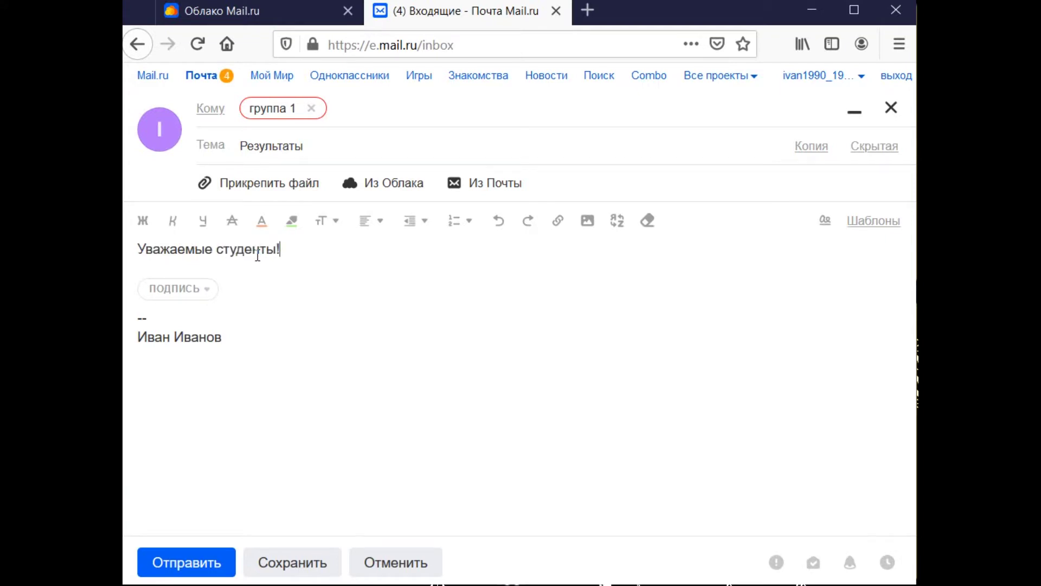
{"action": "type", "text": "!"}
{"action": "key", "text": "Return"}
{"action": "key", "text": "Return"}
{"action": "type", "text": "Результаты здесьЖ"}
{"action": "key", "text": "BackSpace"}
{"action": "type", "text": ":"}
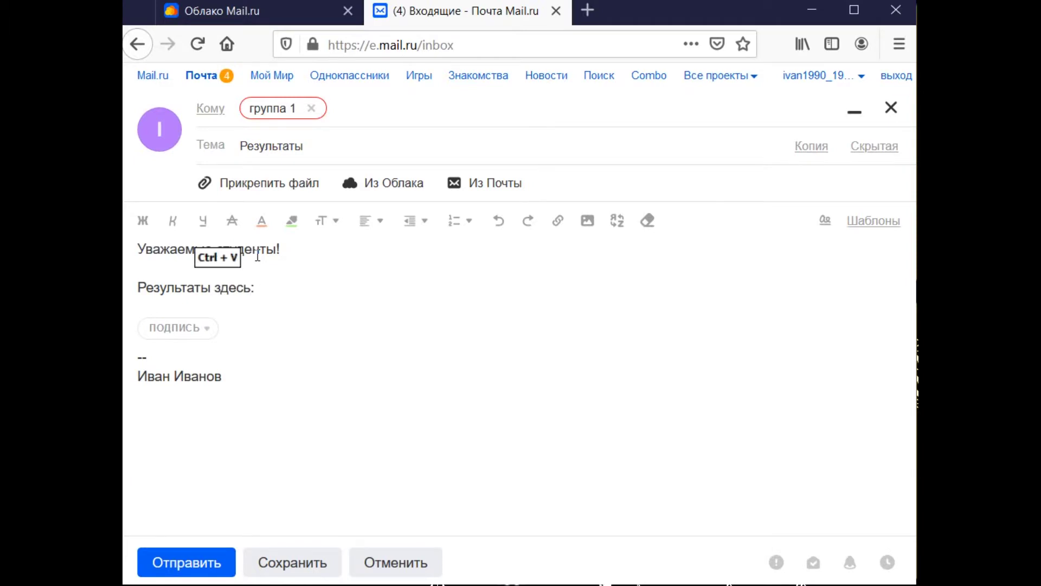
{"action": "key", "text": "ctrl+v"}
{"action": "key", "text": "Return"}
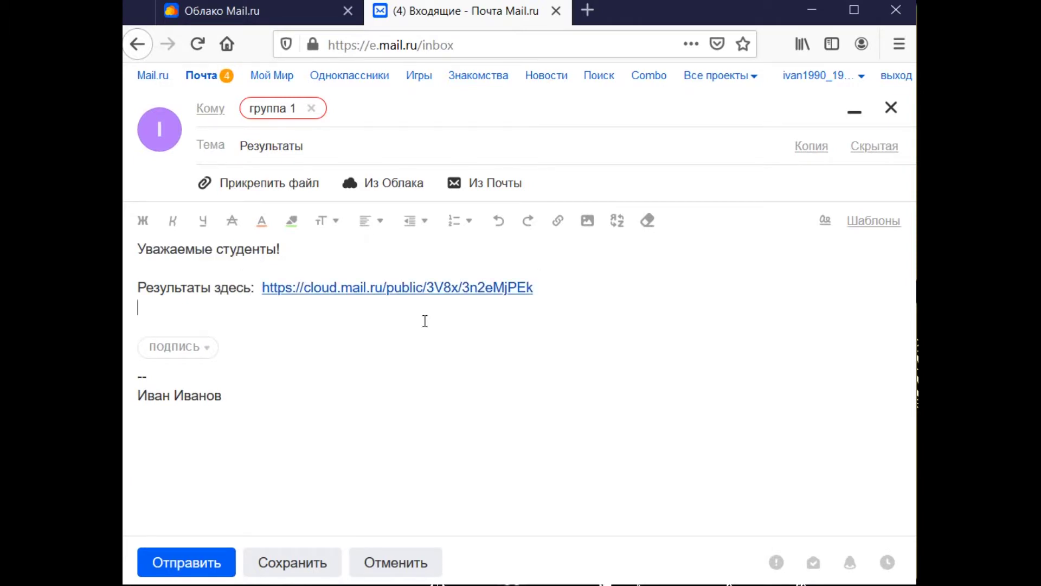
- Open the pasted link to confirm it shows Группа 1.xlsx, then return to the cloud tab
{"action": "left_click", "coordinate": [467, 289]}
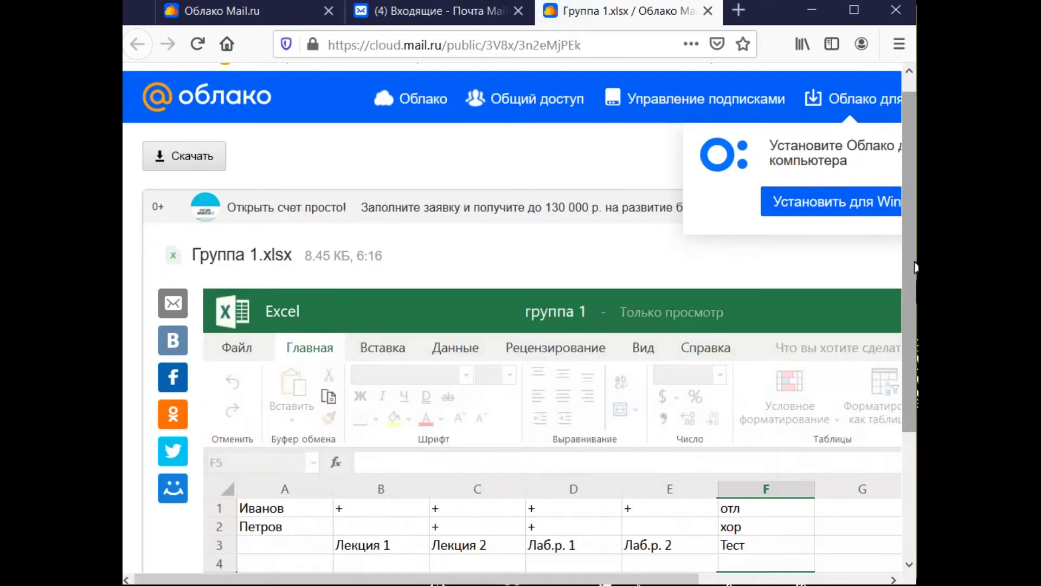
{"action": "left_click_drag", "start_coordinate": [913, 248], "coordinate": [913, 334]}
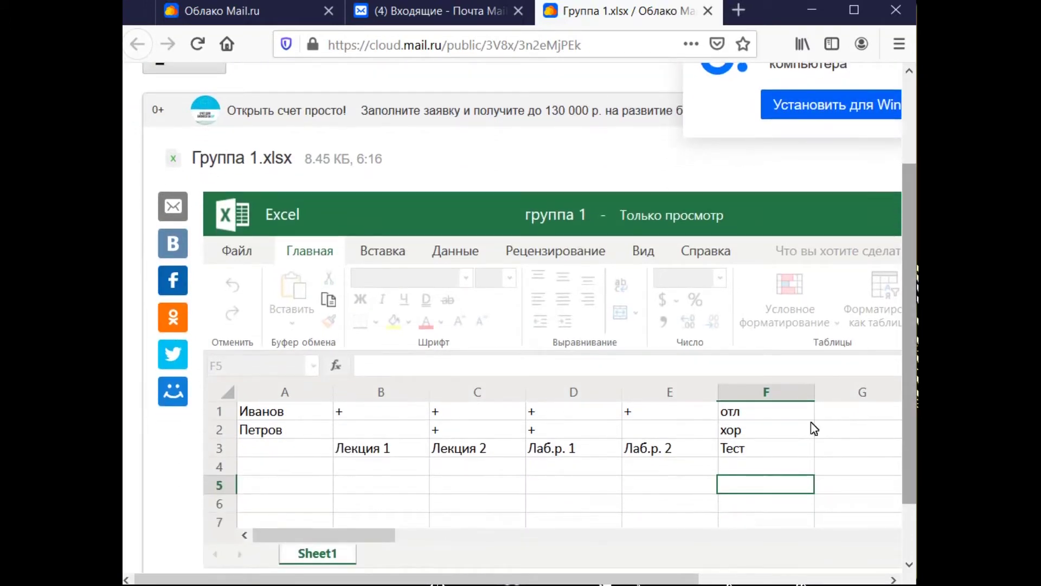
{"action": "left_click", "coordinate": [235, 12]}
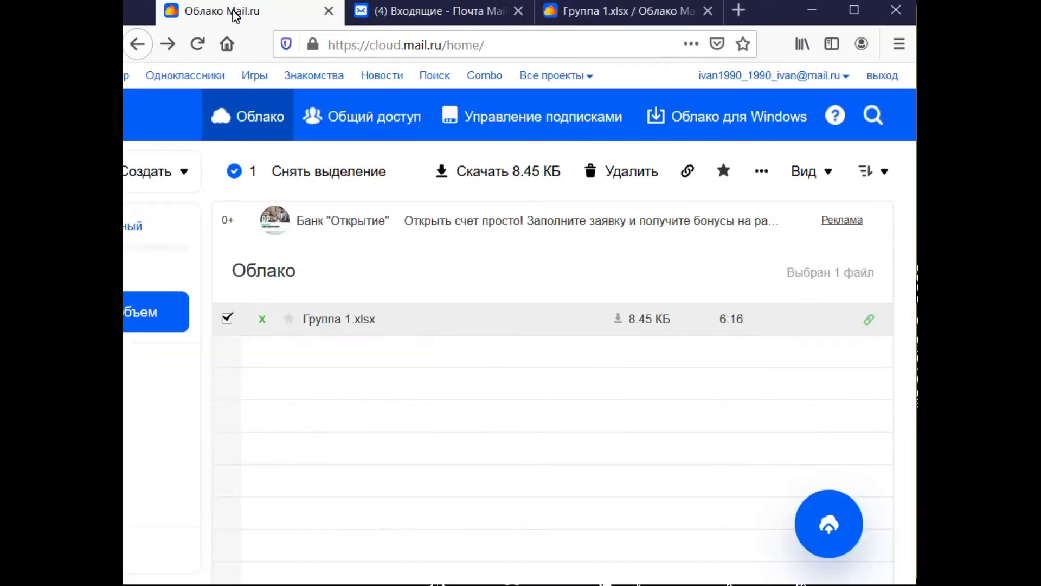
- Deselect the spreadsheet and start a new folder via Создать > Папку
{"action": "left_click", "coordinate": [225, 321]}
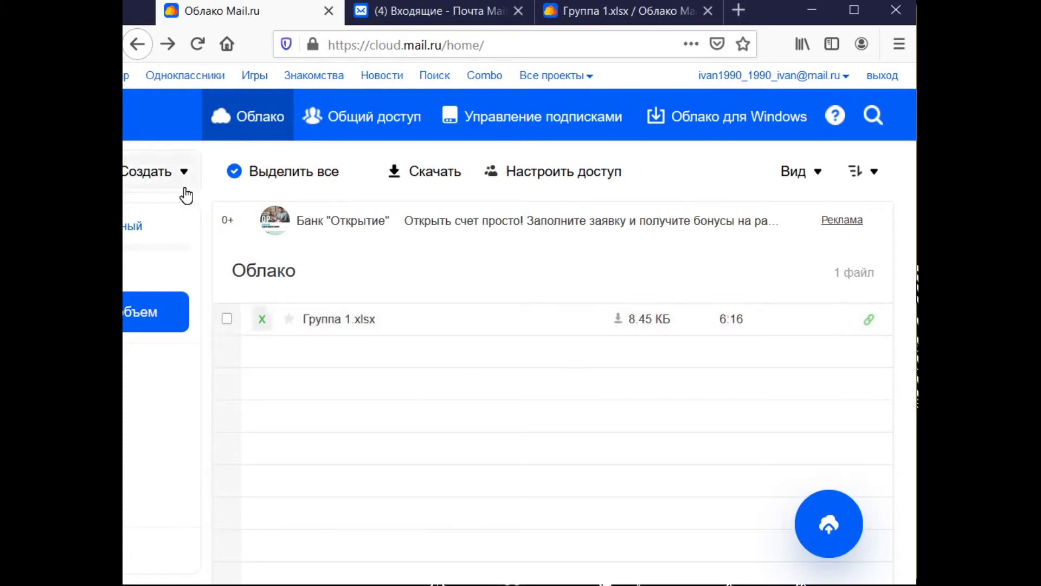
{"action": "left_click", "coordinate": [163, 169]}
{"action": "left_click", "coordinate": [175, 216]}
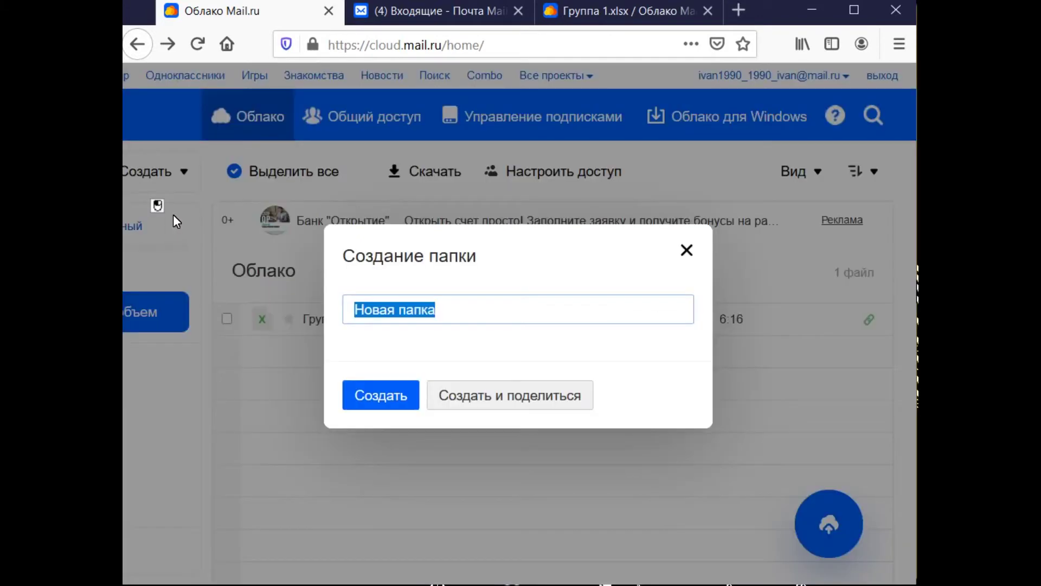